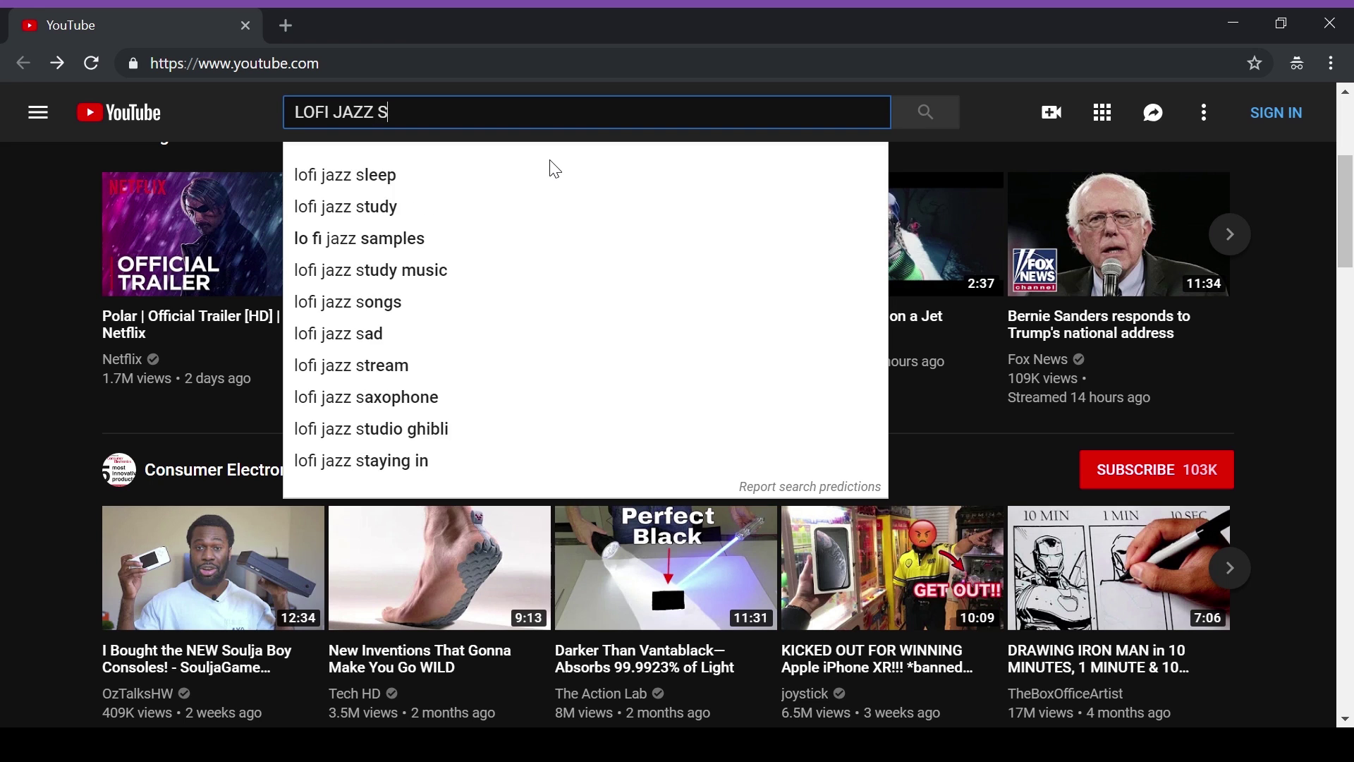
Search YouTube for "LOFI JAZZ SAMPLES" and browse through the listed playlists and videos.
{"action": "type", "text": "AMPLES"}
{"action": "key", "text": "Return"}
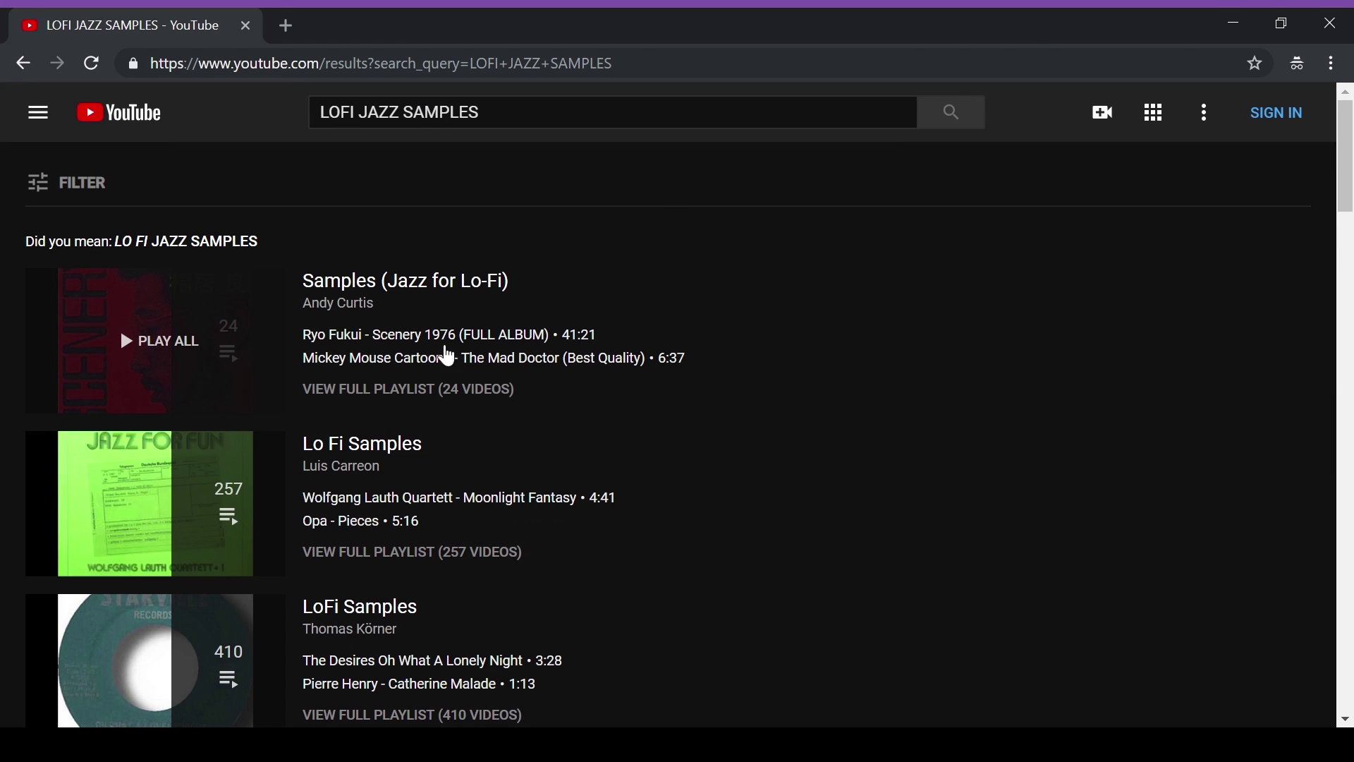
{"action": "scroll", "coordinate": [746, 416], "scroll_direction": "down", "scroll_amount": 9}
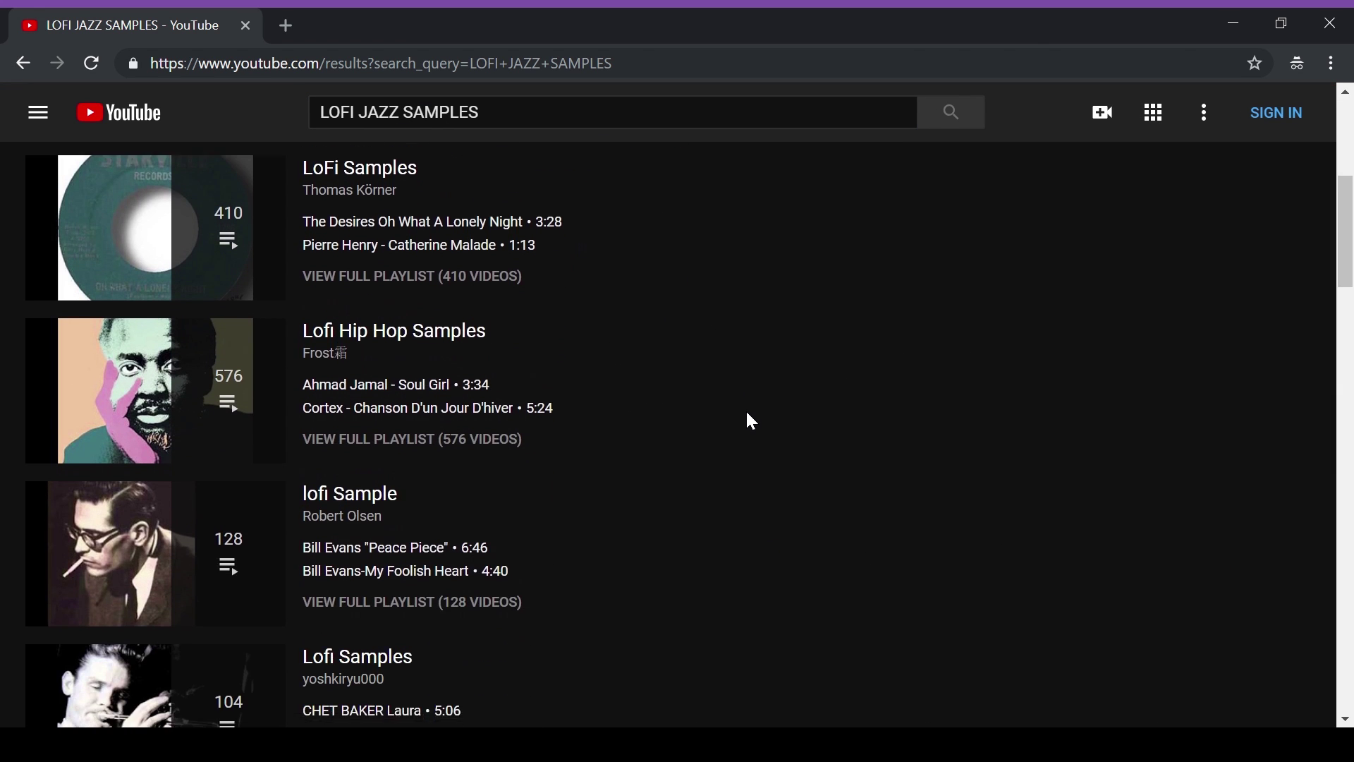
{"action": "scroll", "coordinate": [747, 413], "scroll_direction": "down", "scroll_amount": 15}
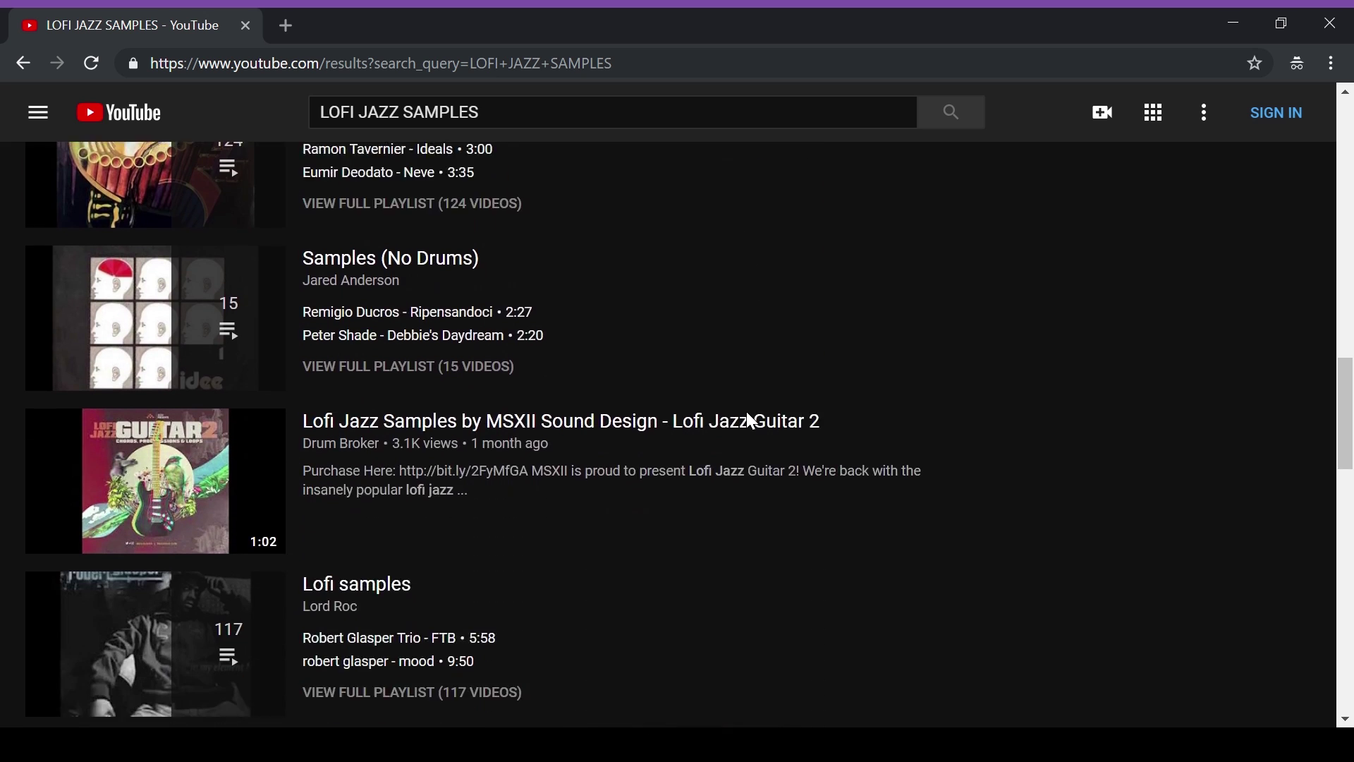
{"action": "scroll", "coordinate": [746, 413], "scroll_direction": "down", "scroll_amount": 18}
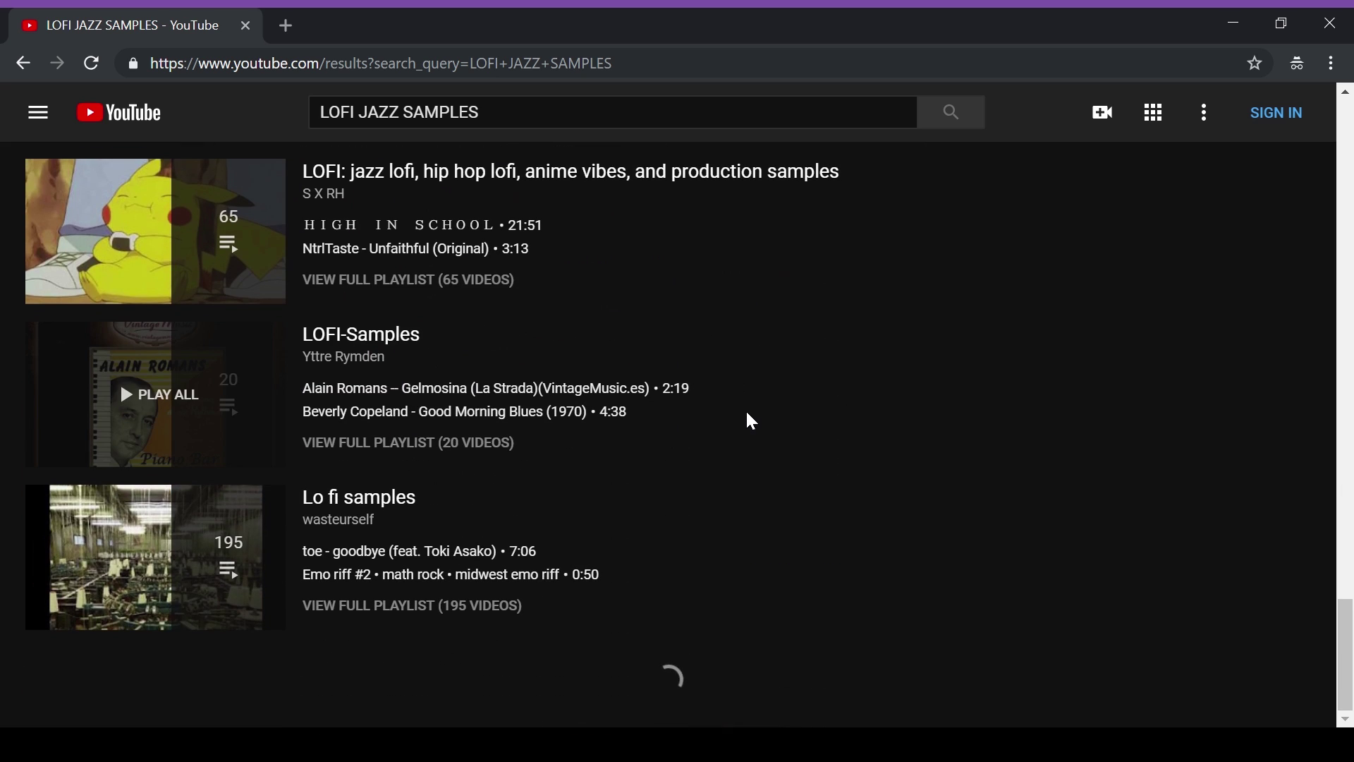
{"action": "left_click", "coordinate": [157, 745]}
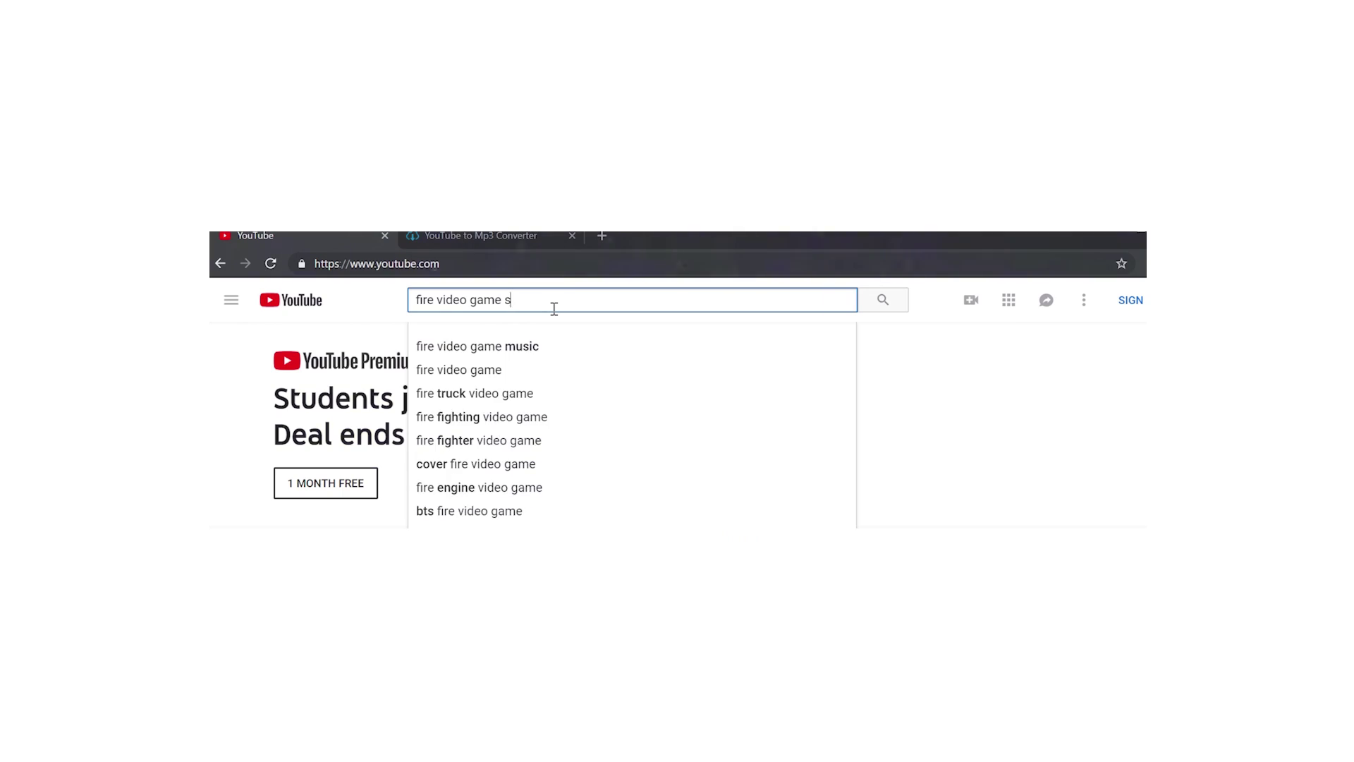
Search for "fire video game samples" and browse the results for "amazing bollywood samples".
{"action": "type", "text": "amples"}
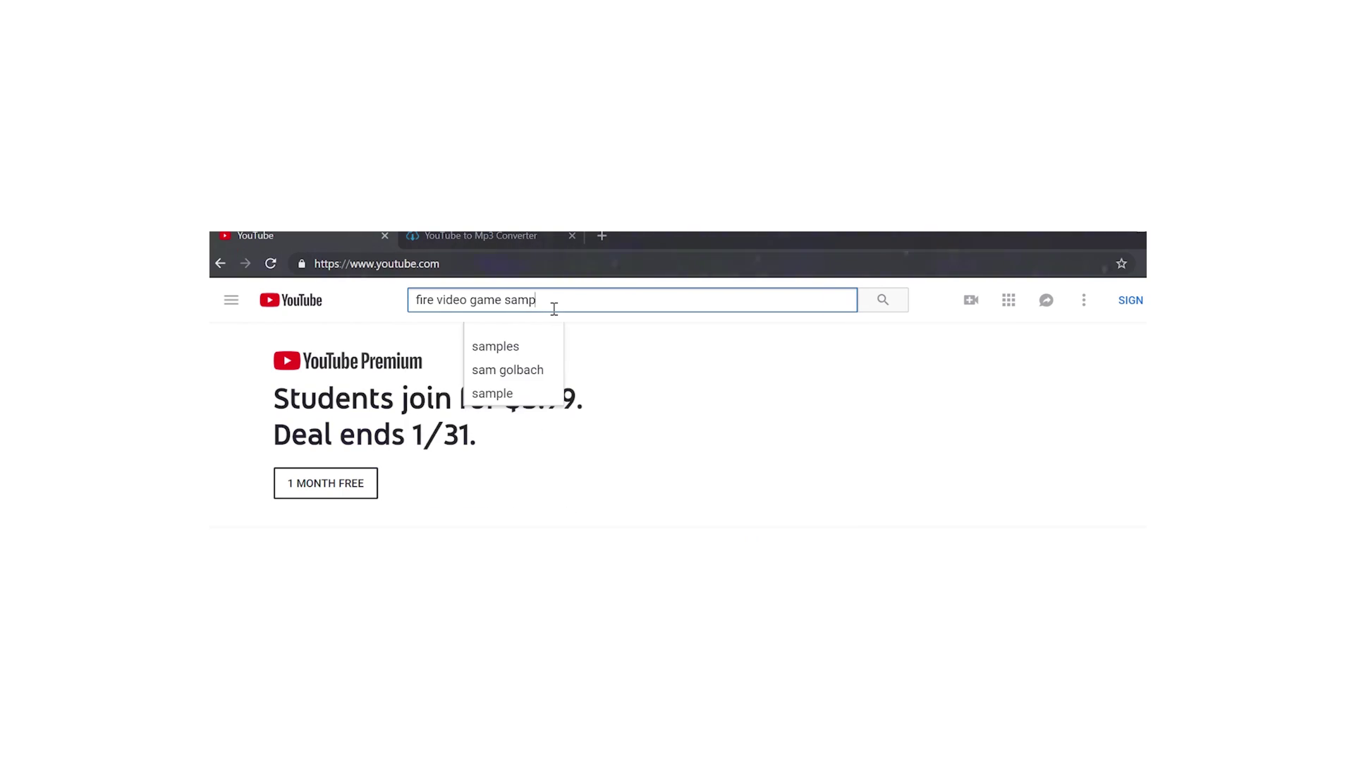
{"action": "key", "text": "Return"}
{"action": "scroll", "coordinate": [378, 429], "scroll_direction": "down", "scroll_amount": 5}
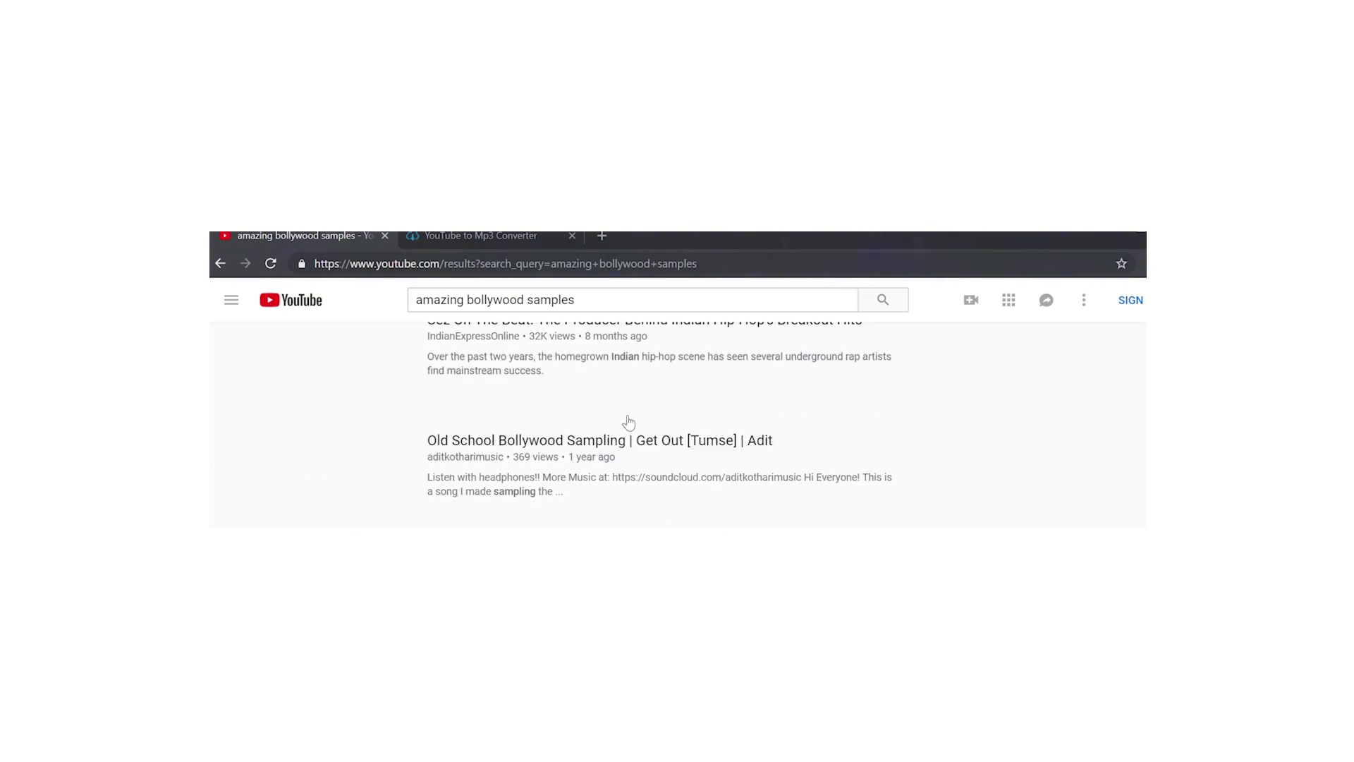
{"action": "scroll", "coordinate": [625, 424], "scroll_direction": "down", "scroll_amount": 3}
{"action": "scroll", "coordinate": [949, 501], "scroll_direction": "down", "scroll_amount": 3}
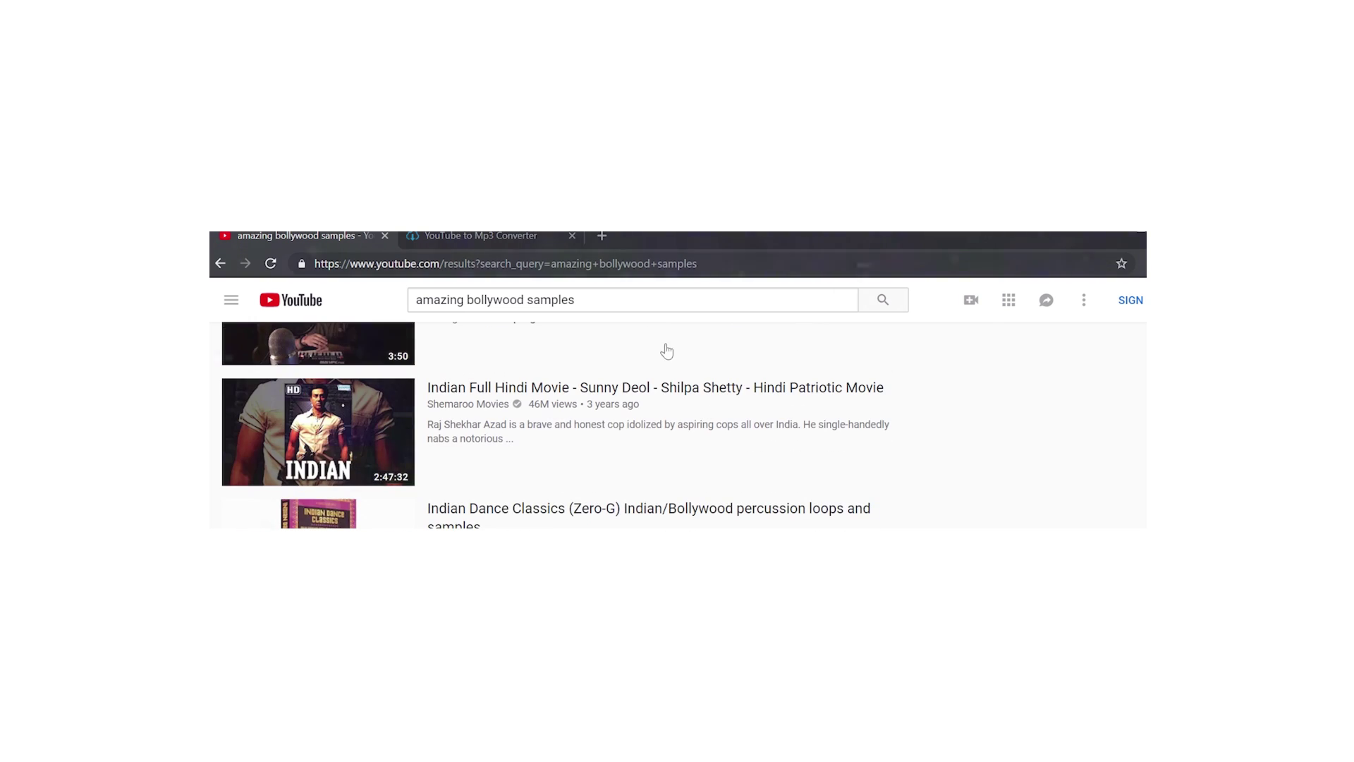
{"action": "left_click", "coordinate": [583, 302]}
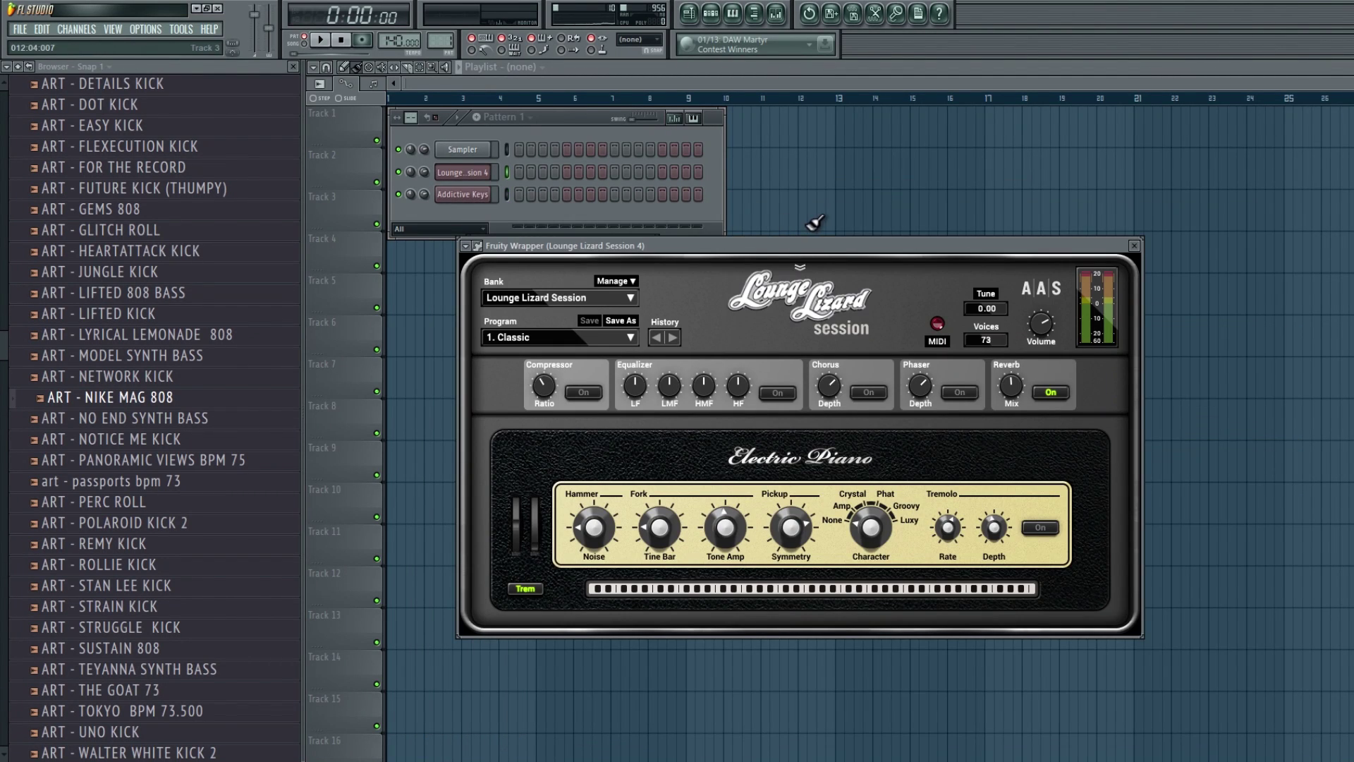
Play the marker-sliced SAMPLE audio in Edison on the Master track, stop it, and move the Edison window aside.
{"action": "left_click_drag", "start_coordinate": [810, 244], "coordinate": [805, 216]}
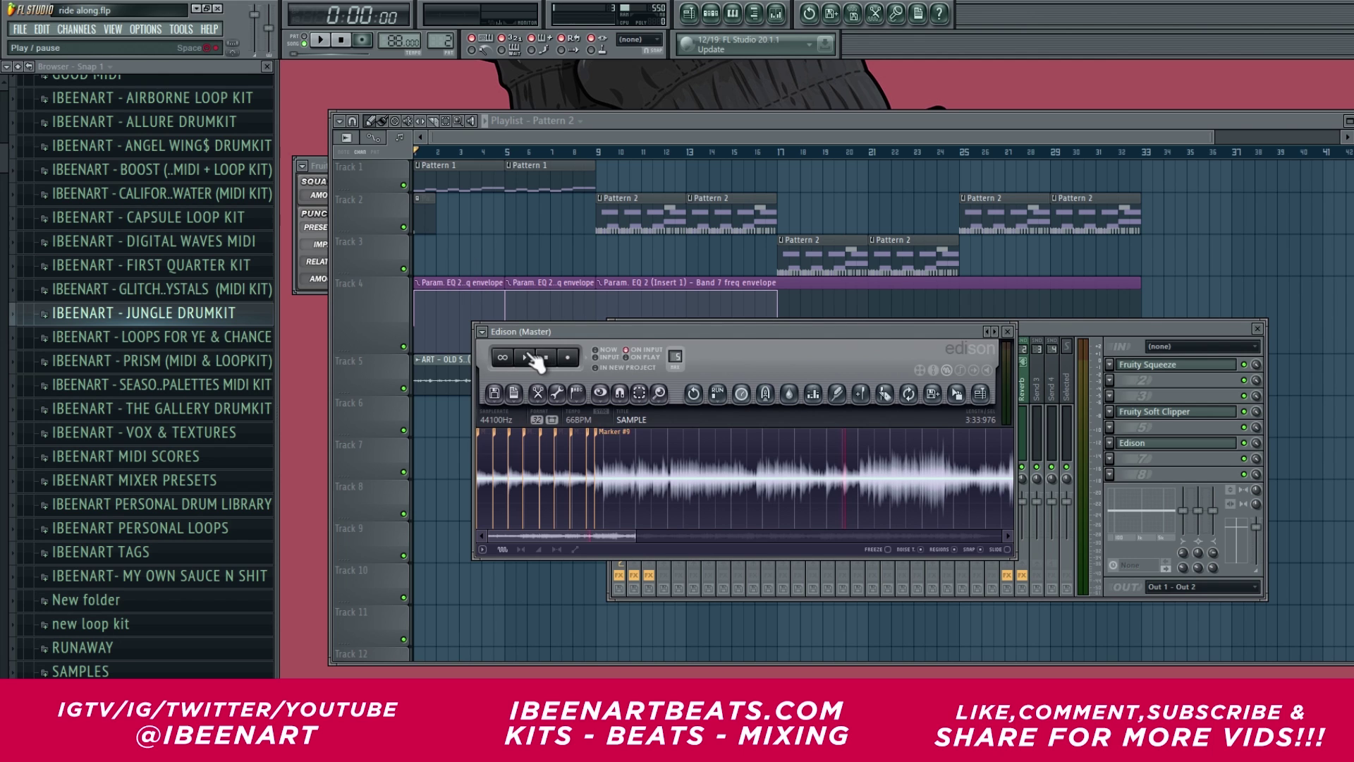
{"action": "left_click", "coordinate": [525, 357]}
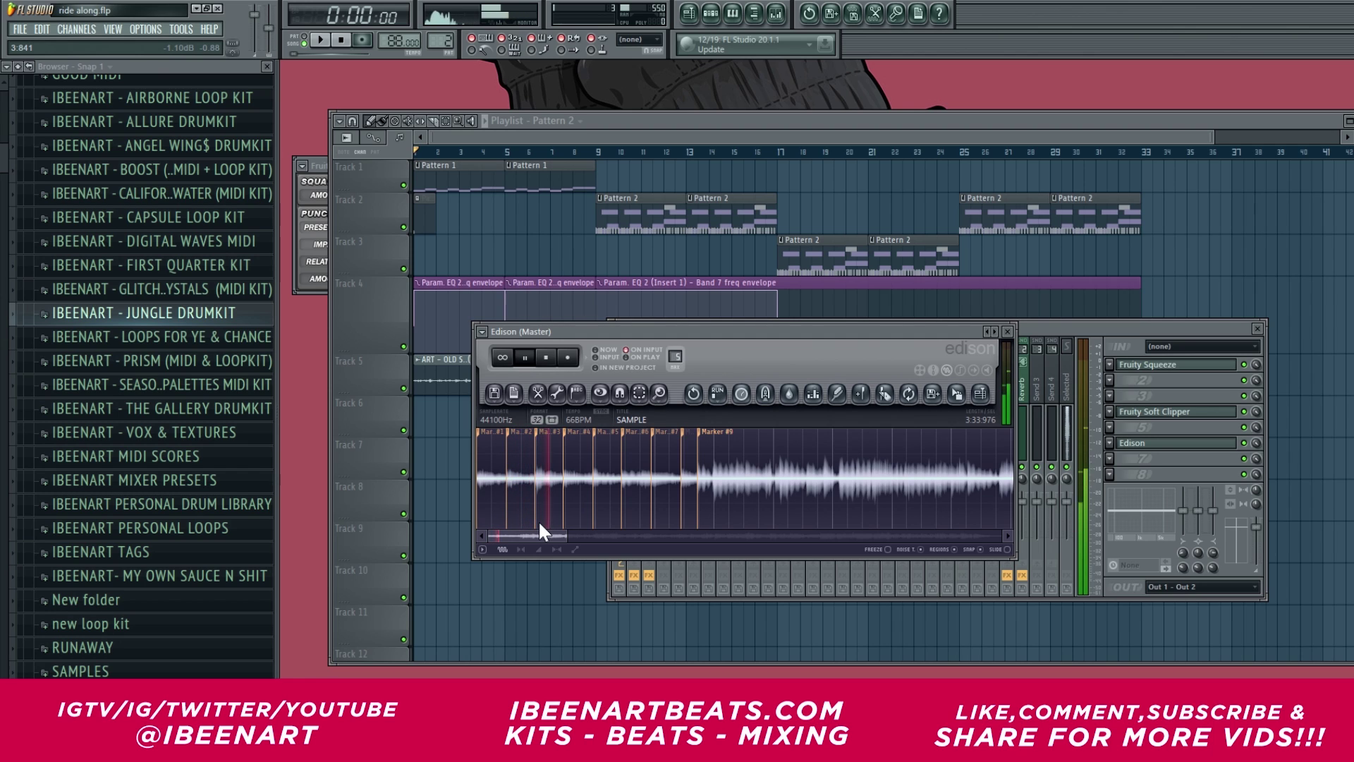
{"action": "left_click", "coordinate": [546, 363]}
{"action": "left_click_drag", "start_coordinate": [673, 327], "coordinate": [891, 298]}
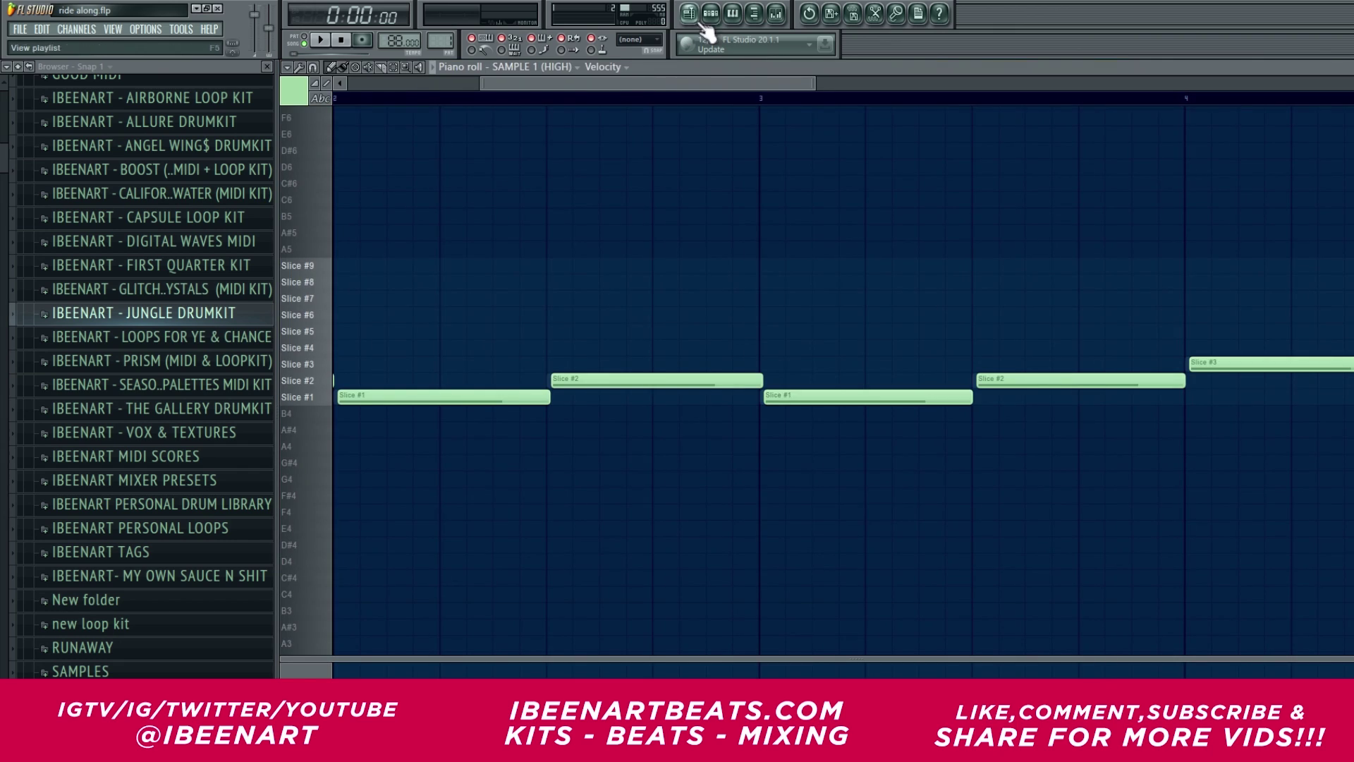
View the channels of Pattern 1, show the playlist, and play the arrangement.
{"action": "left_click", "coordinate": [710, 13]}
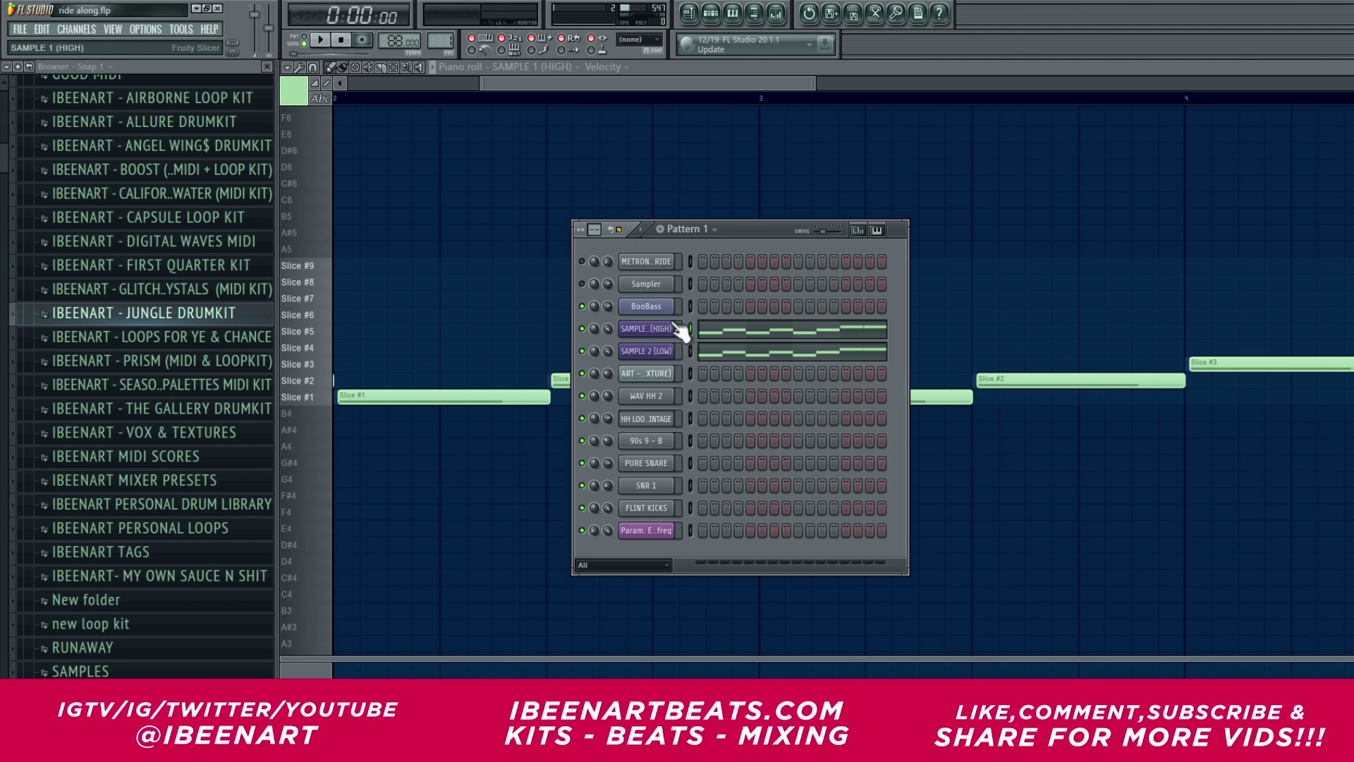
{"action": "key", "text": "F5"}
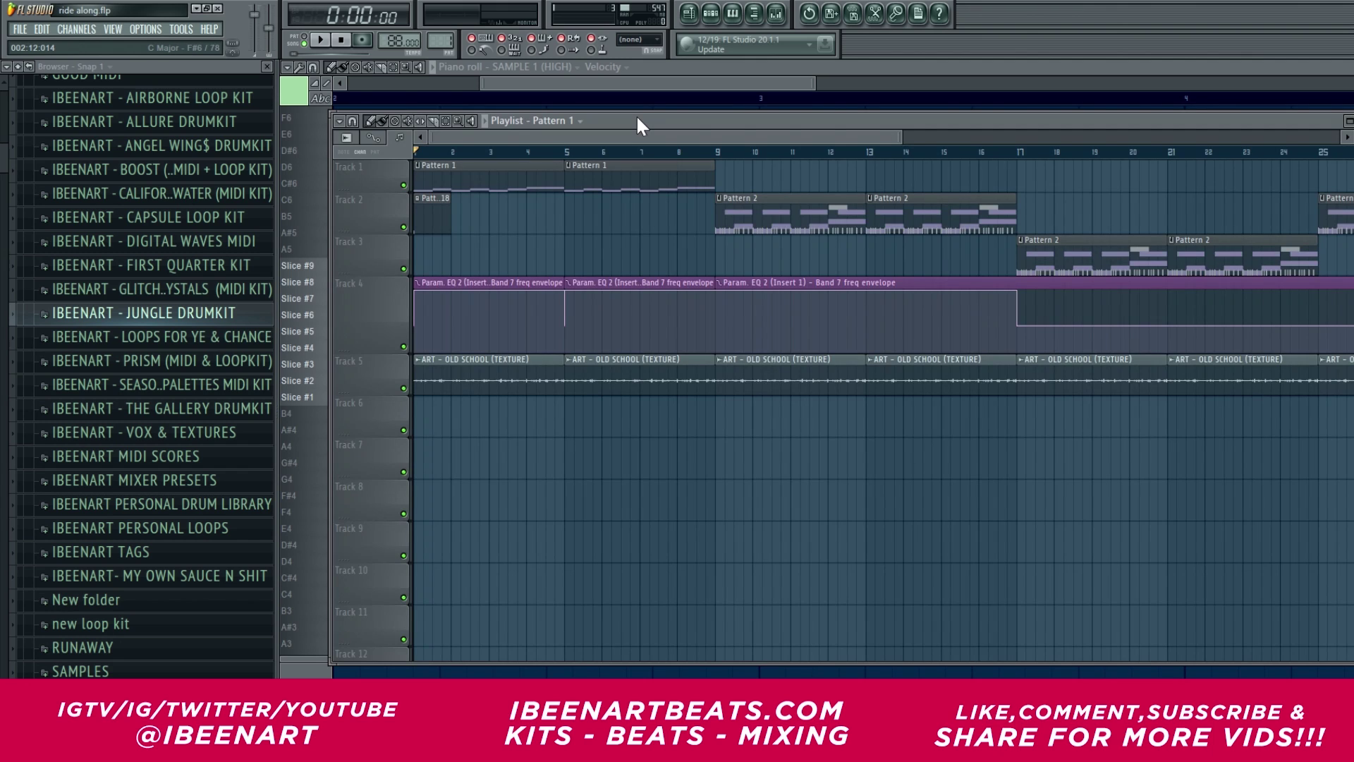
{"action": "key", "text": "space"}
Show the mixer, review the SAMPLE track's Fruity Parametric EQ 2 curve, and open its Fruity Squeeze effect.
{"action": "left_click", "coordinate": [775, 13]}
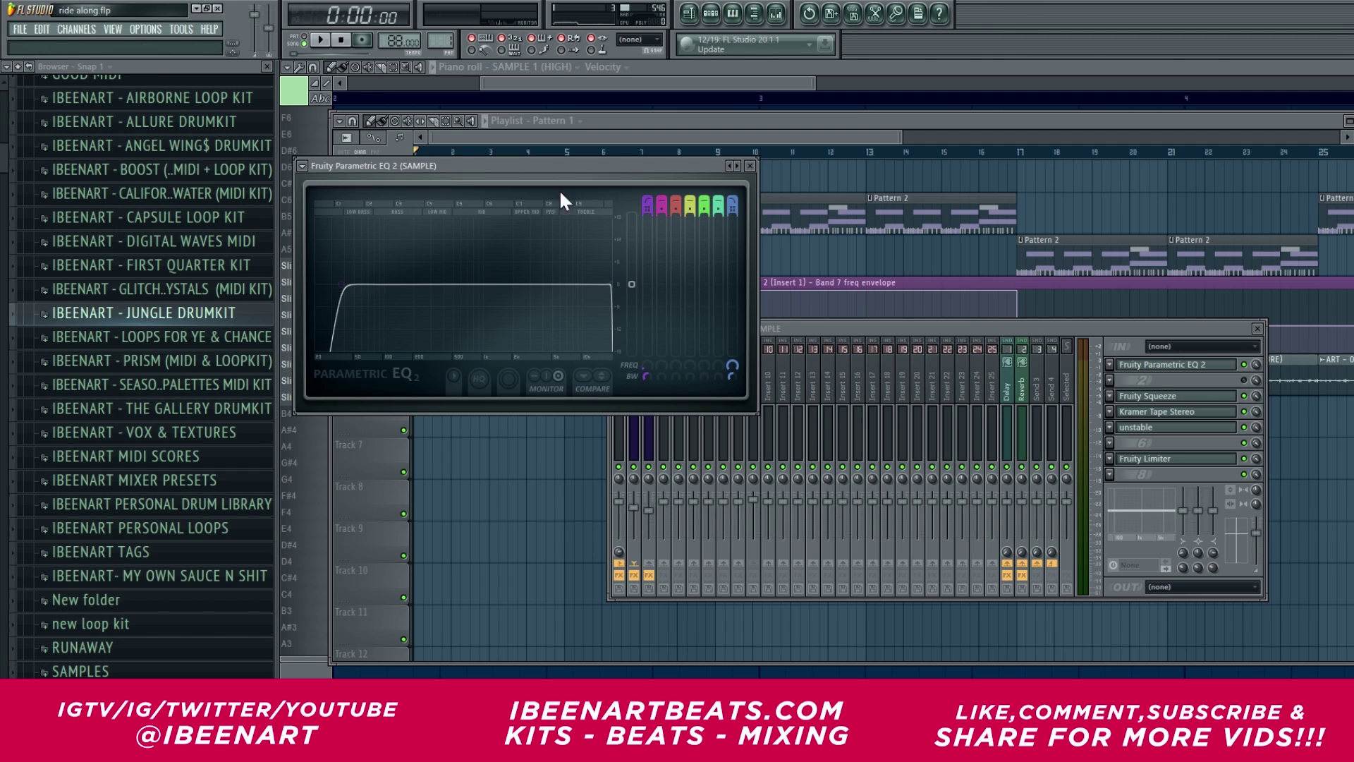
{"action": "left_click", "coordinate": [750, 165]}
{"action": "left_click", "coordinate": [1167, 396]}
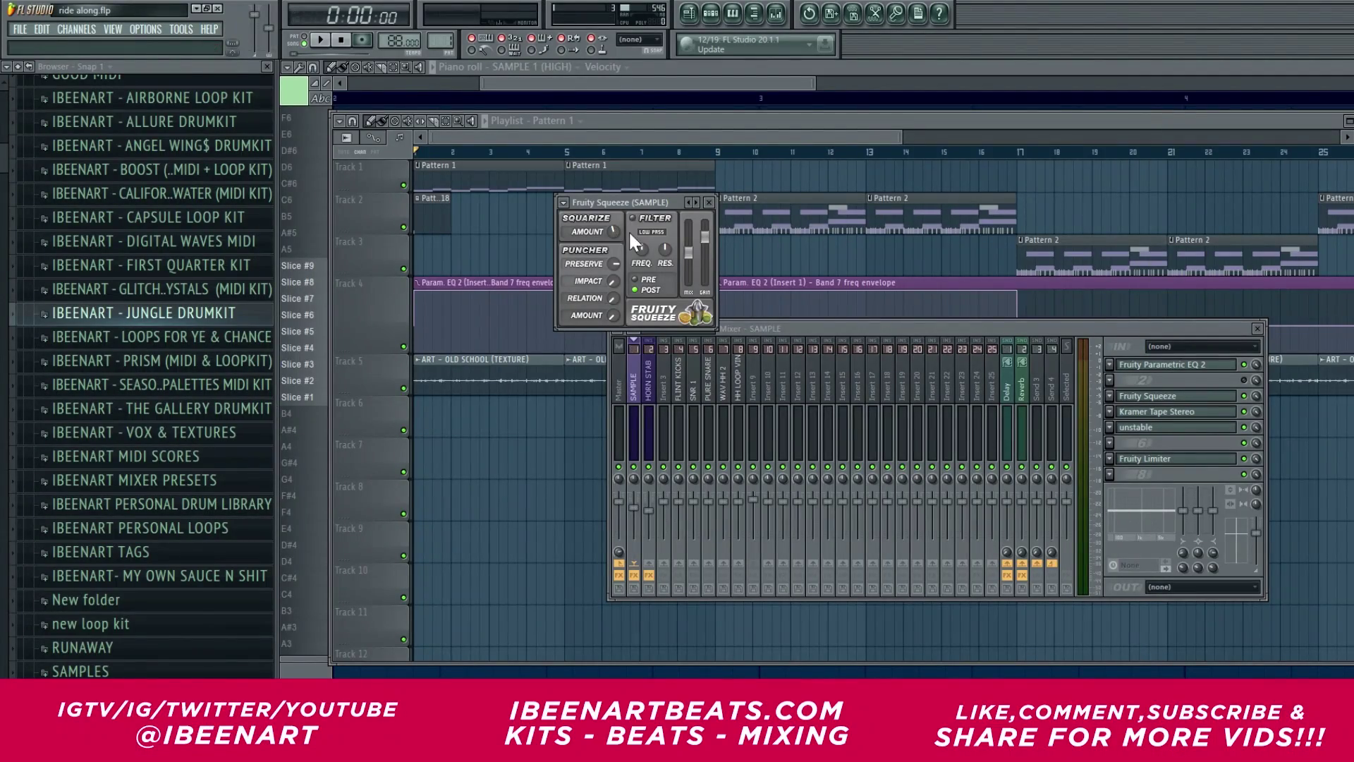
Bypass the SAMPLE track's Kramer Tape Stereo and compare playback without and with Fruity Squeeze.
{"action": "left_click", "coordinate": [1245, 414]}
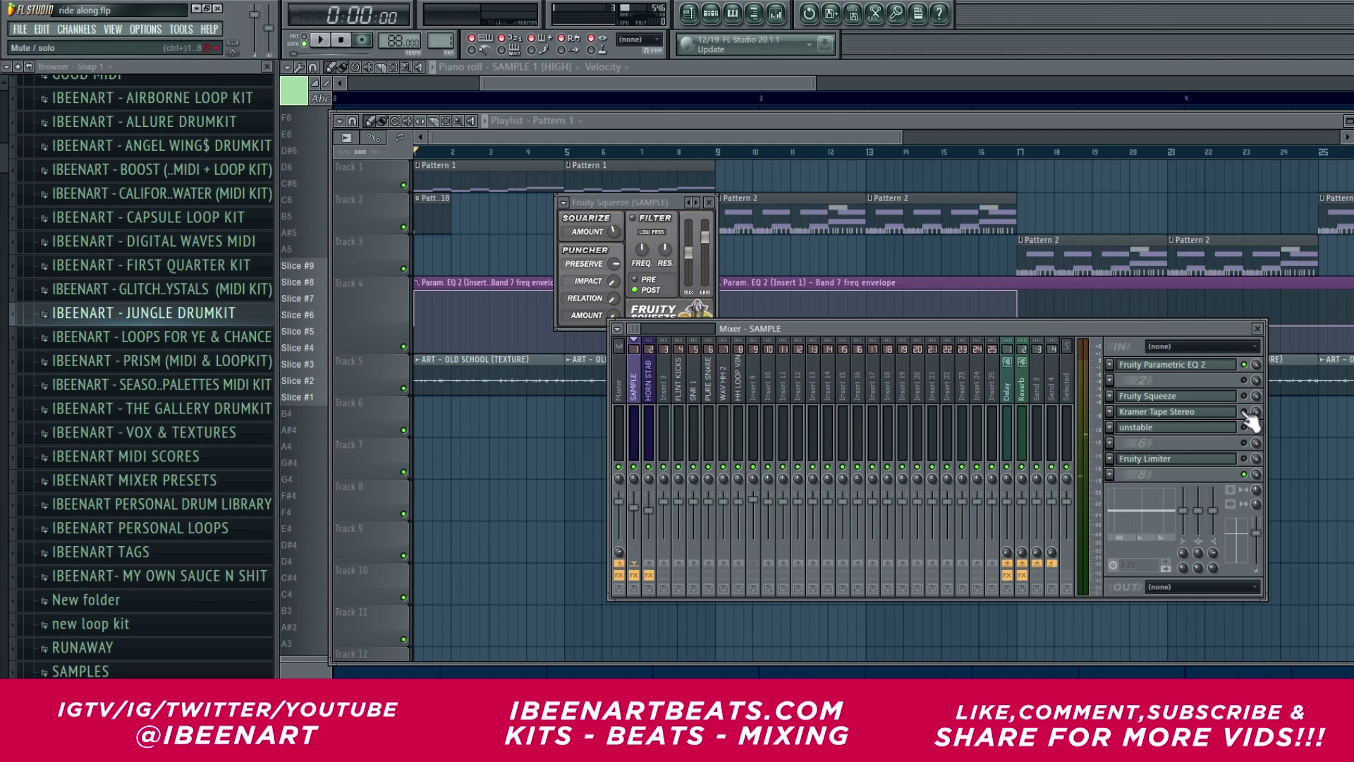
{"action": "key", "text": "space"}
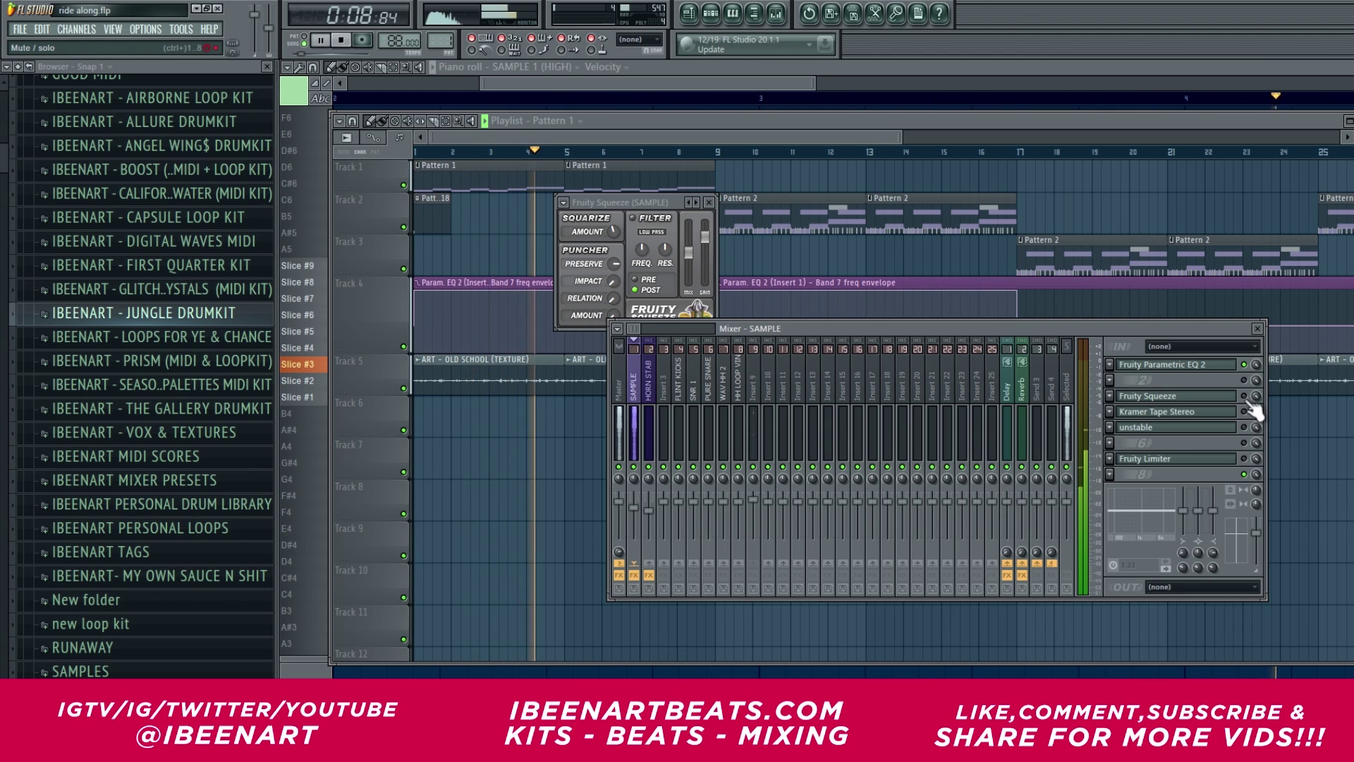
{"action": "left_click", "coordinate": [1212, 399]}
{"action": "left_click", "coordinate": [1213, 400]}
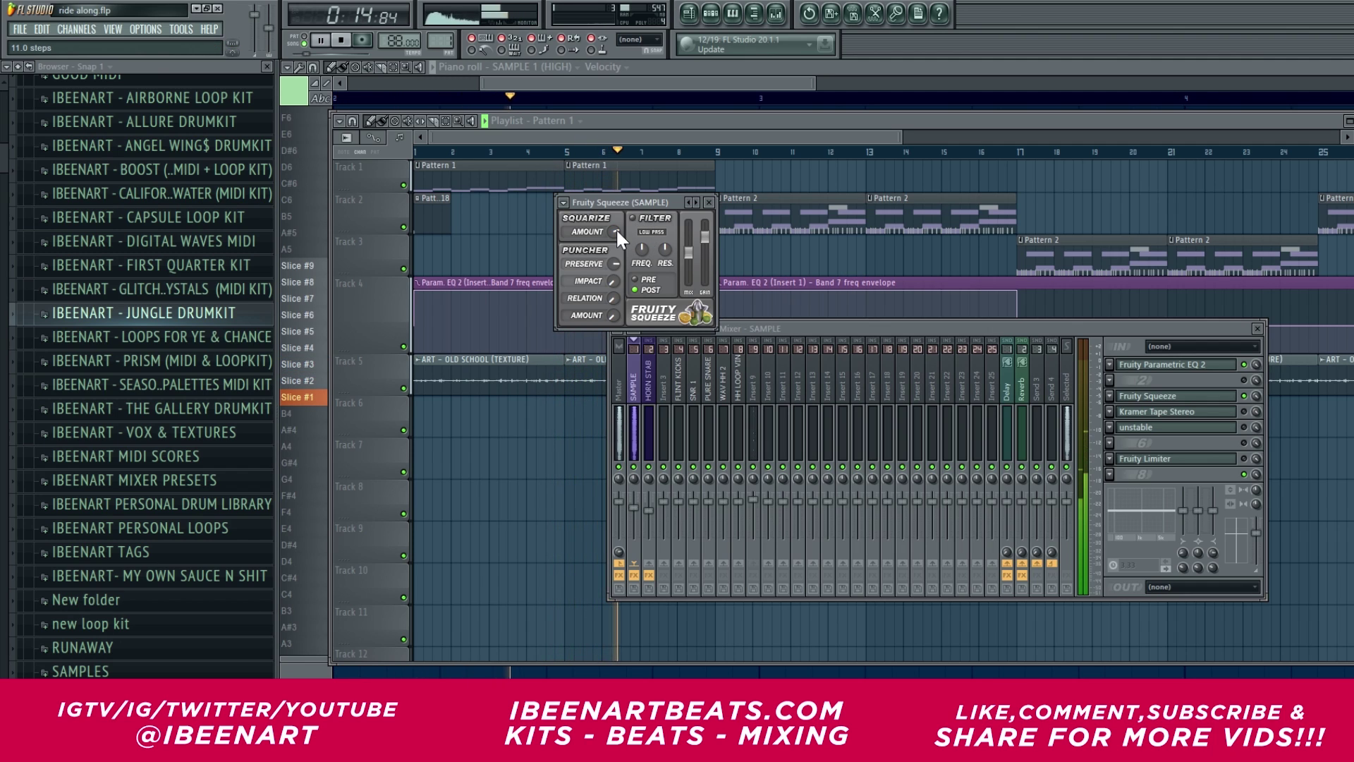
{"action": "key", "text": "space"}
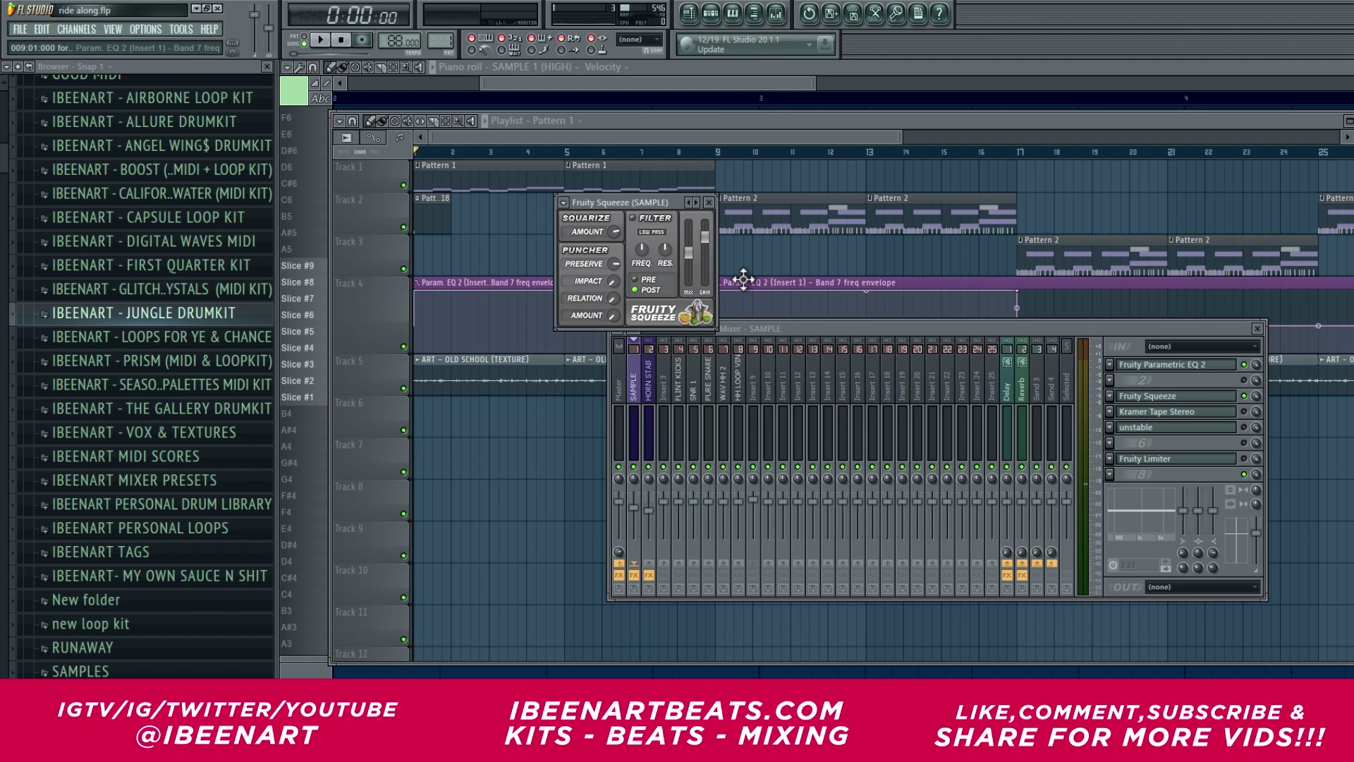
{"action": "left_click_drag", "start_coordinate": [661, 215], "coordinate": [656, 198]}
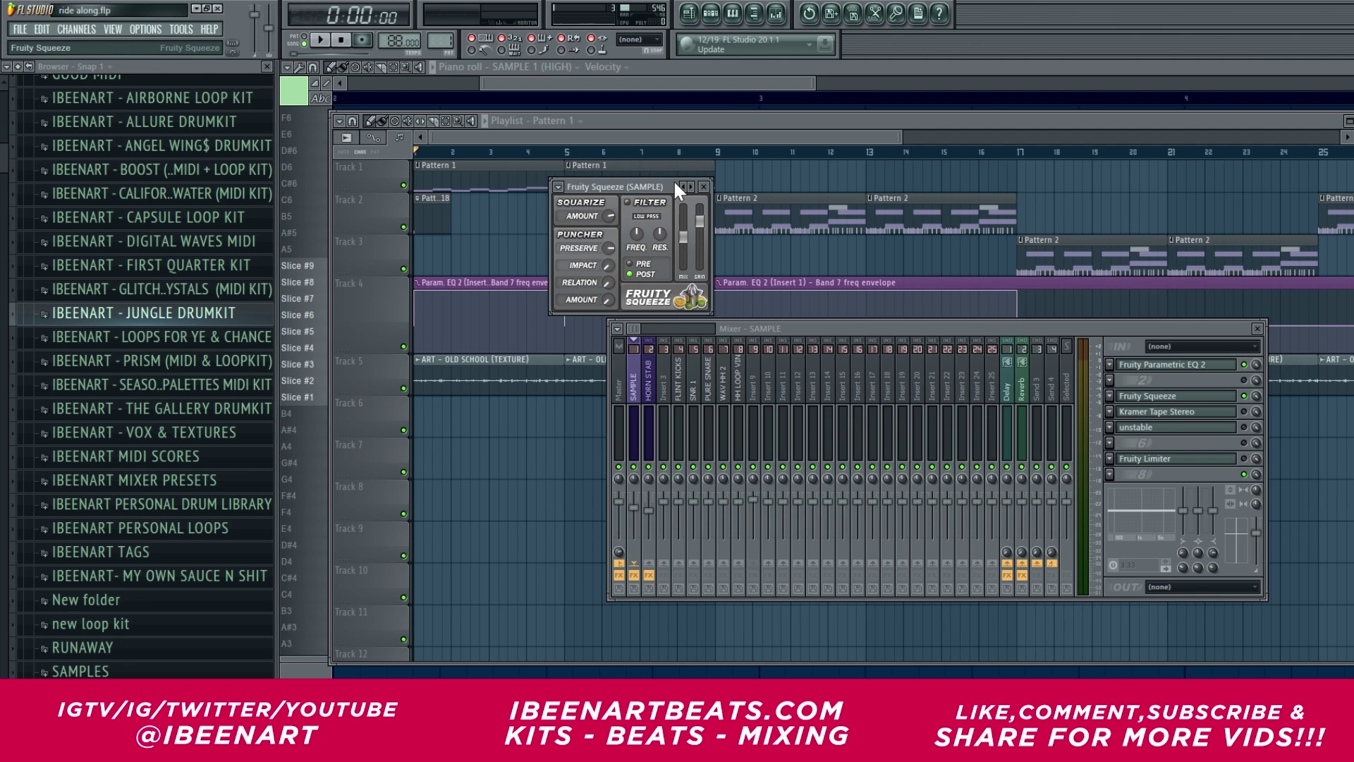
Re-enable Kramer Tape Stereo on the SAMPLE track and open its settings for viewing.
{"action": "left_click", "coordinate": [1170, 411]}
{"action": "left_click", "coordinate": [1244, 411]}
{"action": "left_click", "coordinate": [1211, 412]}
{"action": "left_click", "coordinate": [1211, 413]}
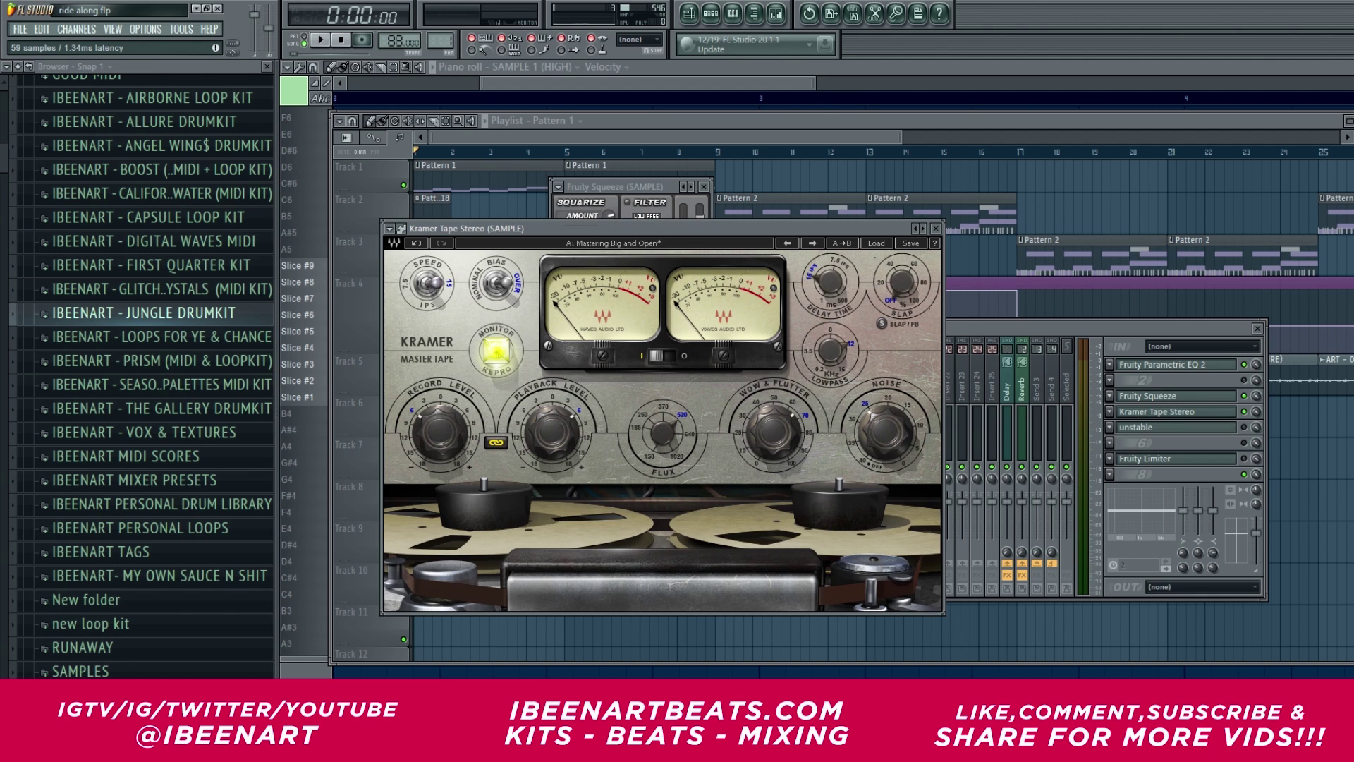
{"action": "left_click_drag", "start_coordinate": [564, 228], "coordinate": [553, 181]}
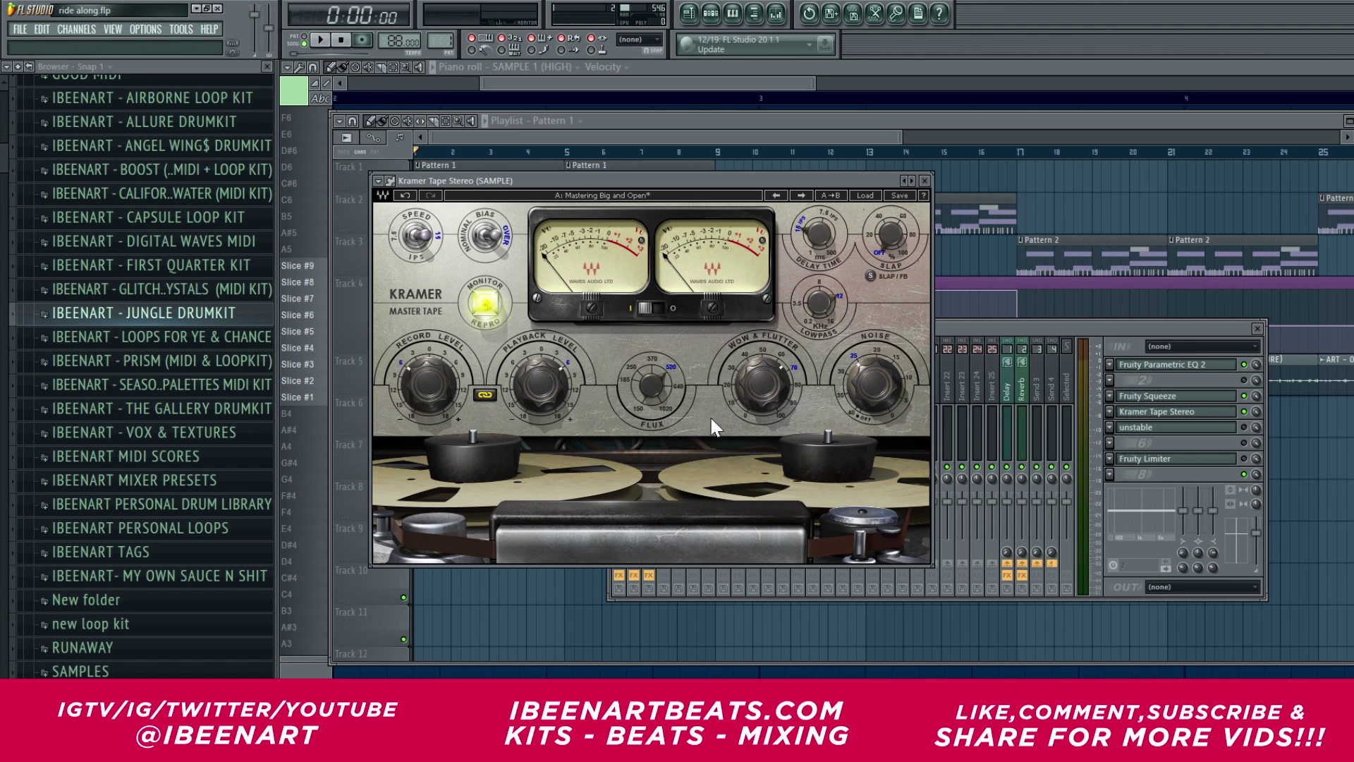
Review the unstable and Fruity Limiter effects on the SAMPLE track, and play the song through the full effect chain.
{"action": "left_click", "coordinate": [1217, 427]}
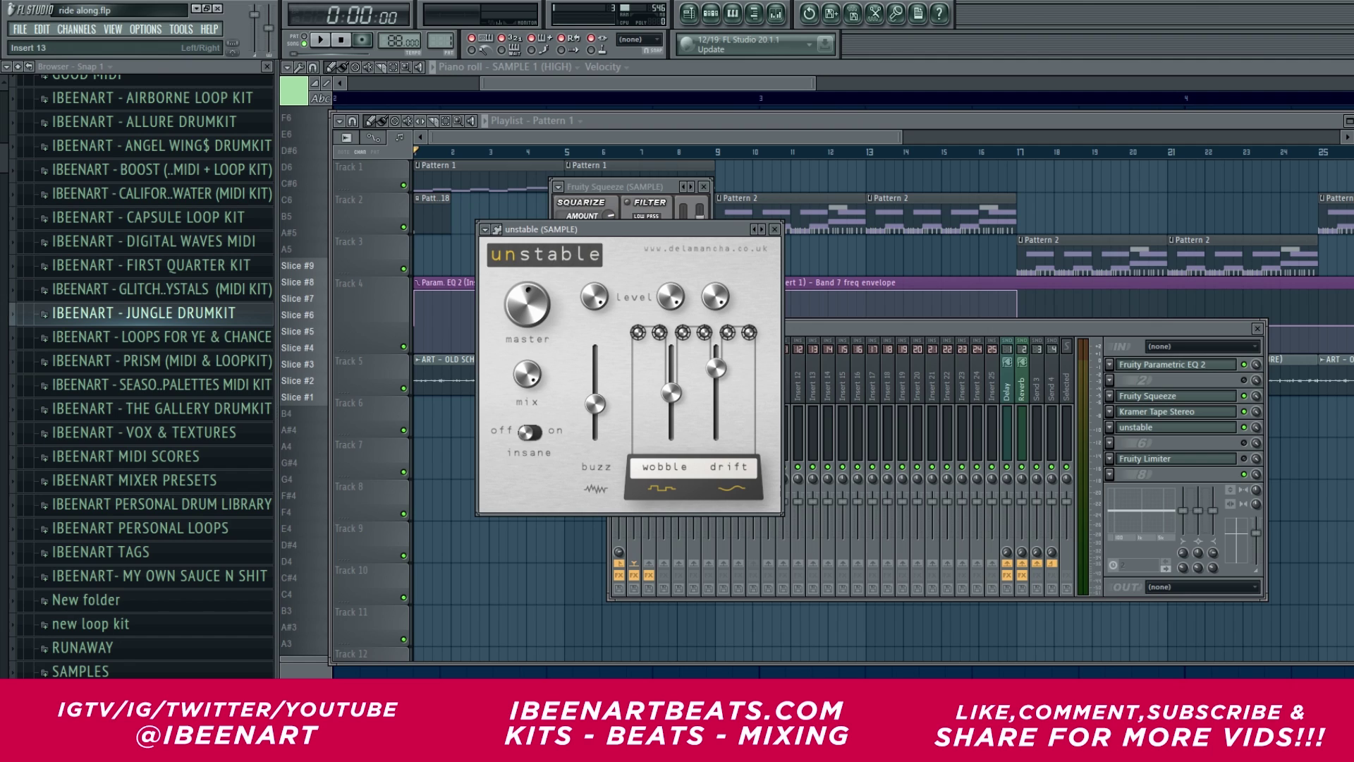
{"action": "left_click", "coordinate": [1210, 426]}
{"action": "left_click", "coordinate": [1207, 460]}
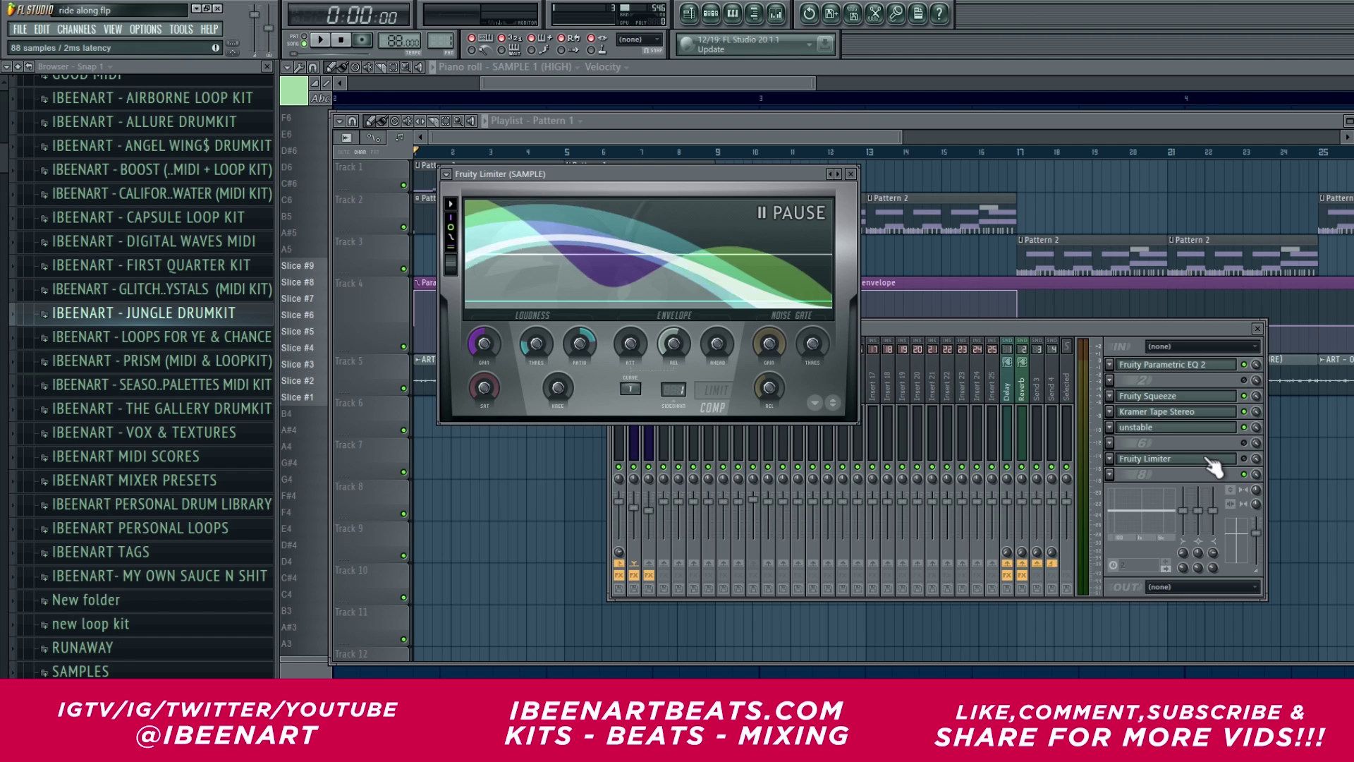
{"action": "left_click", "coordinate": [1200, 460]}
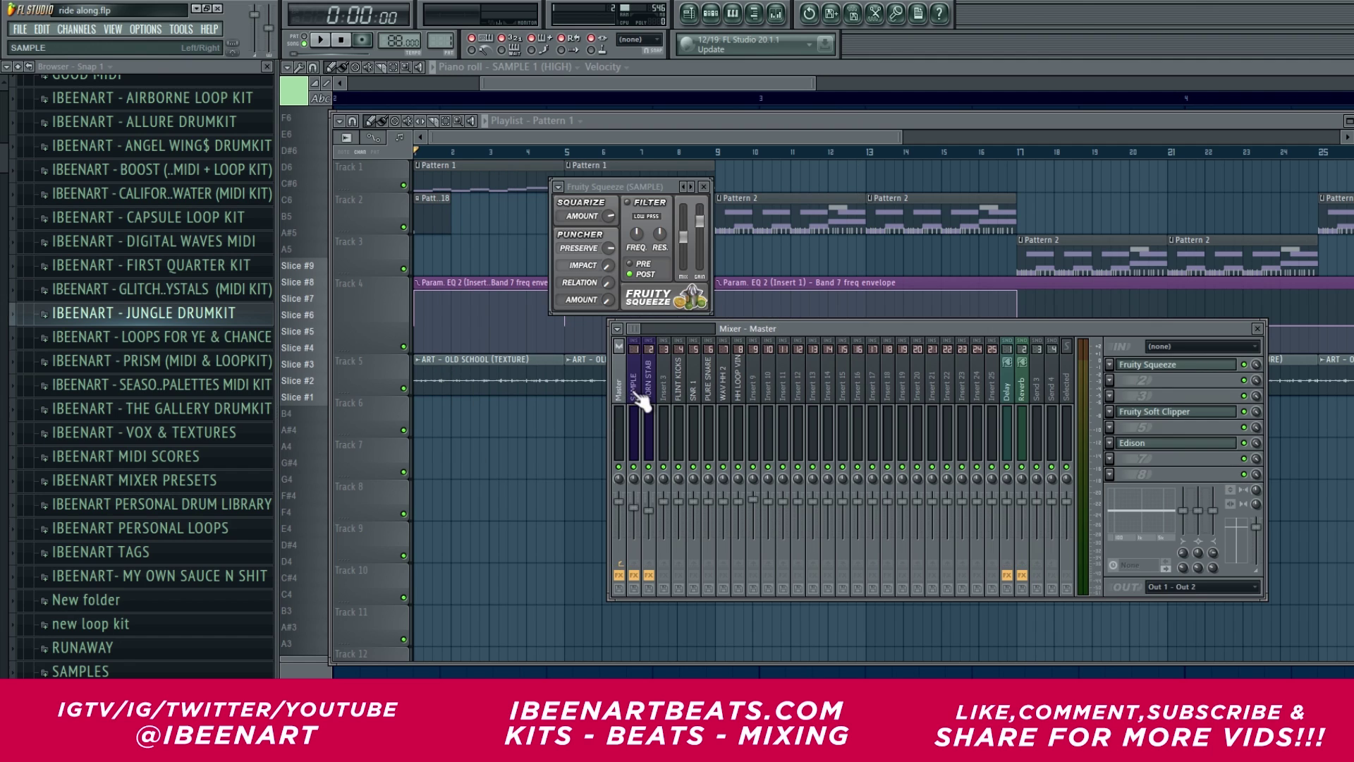
{"action": "key", "text": "space"}
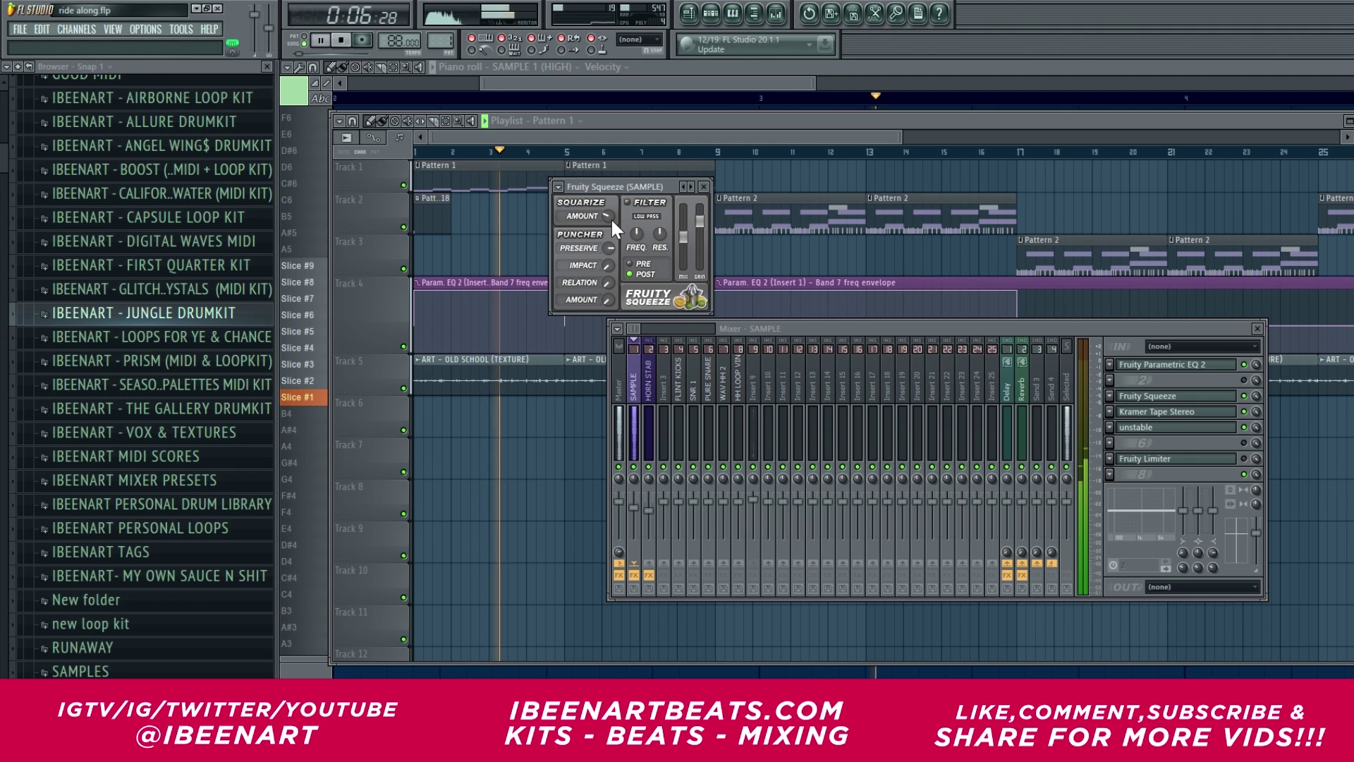
Select Pattern 2 from the playlist, show its channels, and listen to the pattern before stopping playback.
{"action": "left_click", "coordinate": [711, 12]}
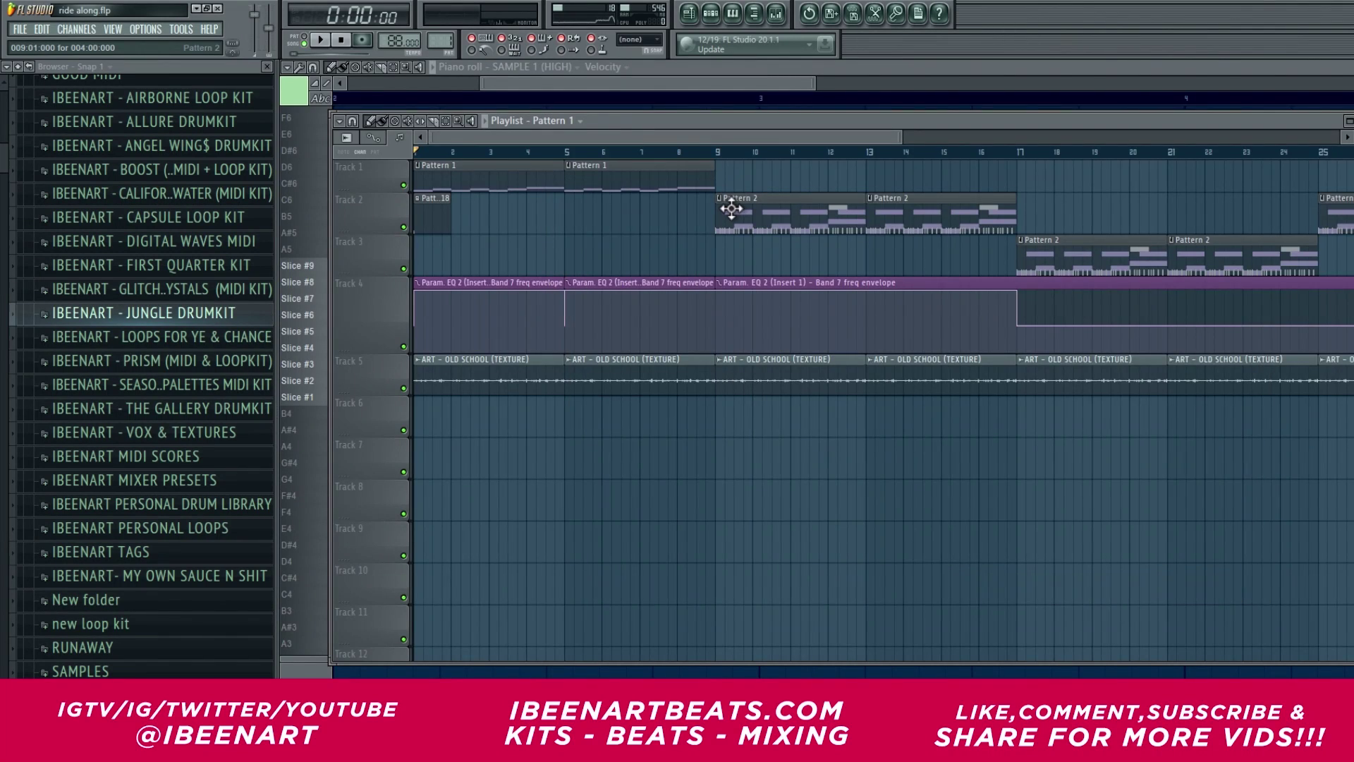
{"action": "left_click", "coordinate": [737, 208]}
{"action": "left_click", "coordinate": [711, 13]}
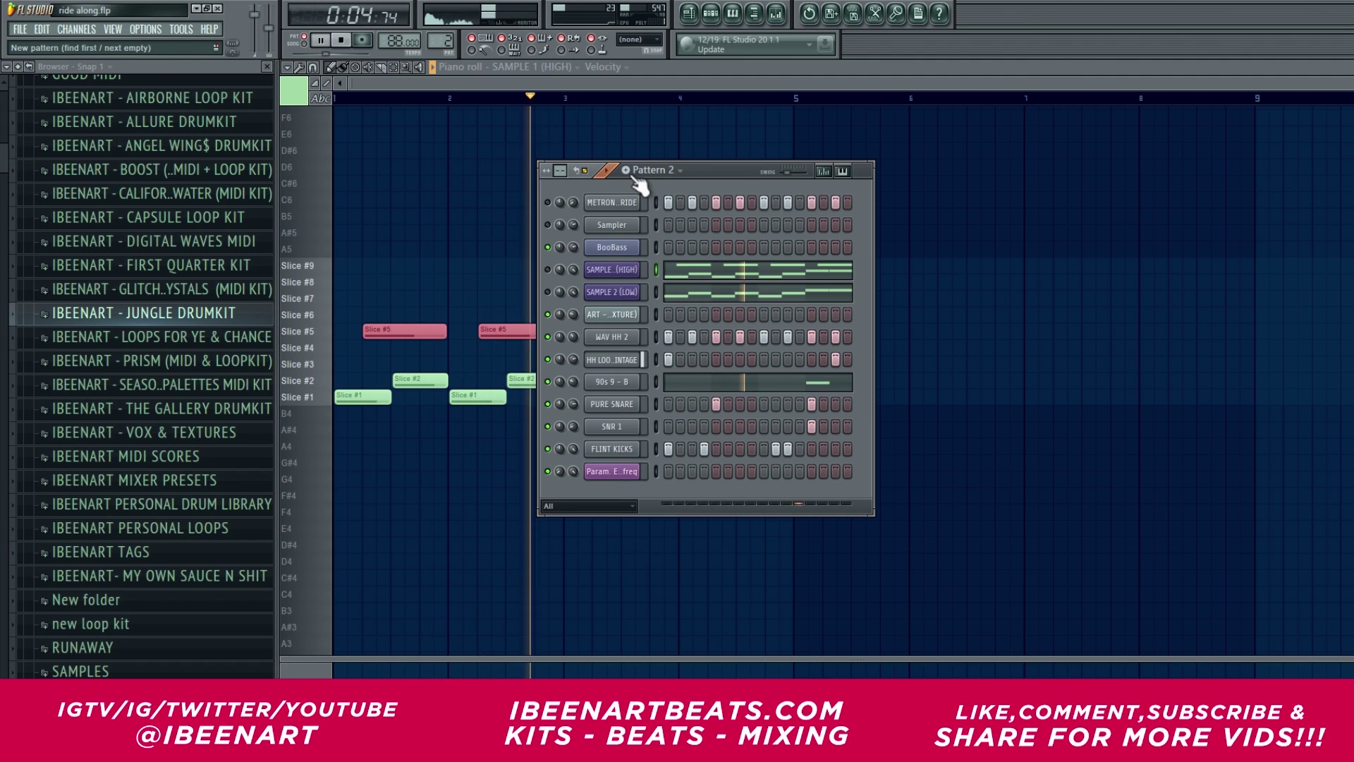
{"action": "key", "text": "space"}
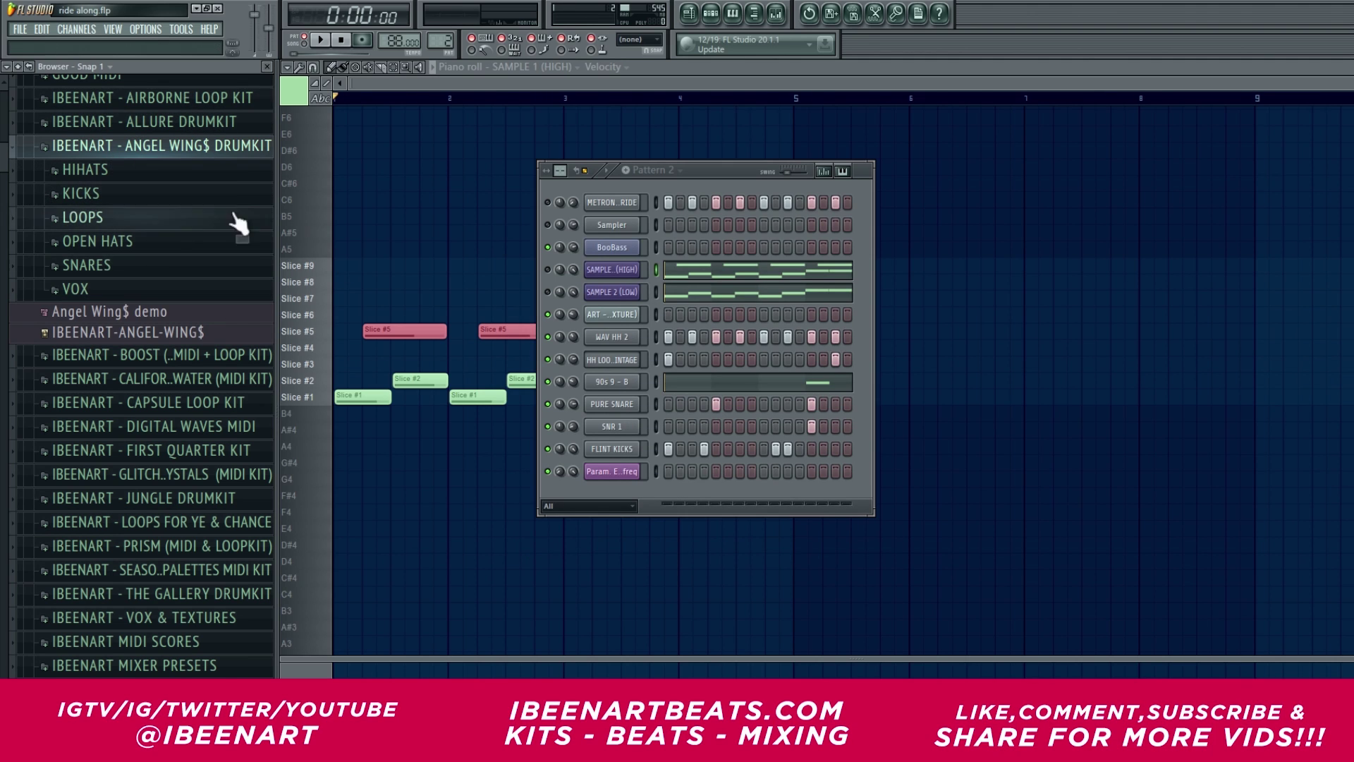
Look through the HIHATS and VOX folders of the IBEENART - ANGEL WING$ DRUMKIT in the browser.
{"action": "left_click", "coordinate": [143, 173]}
{"action": "left_click", "coordinate": [144, 175]}
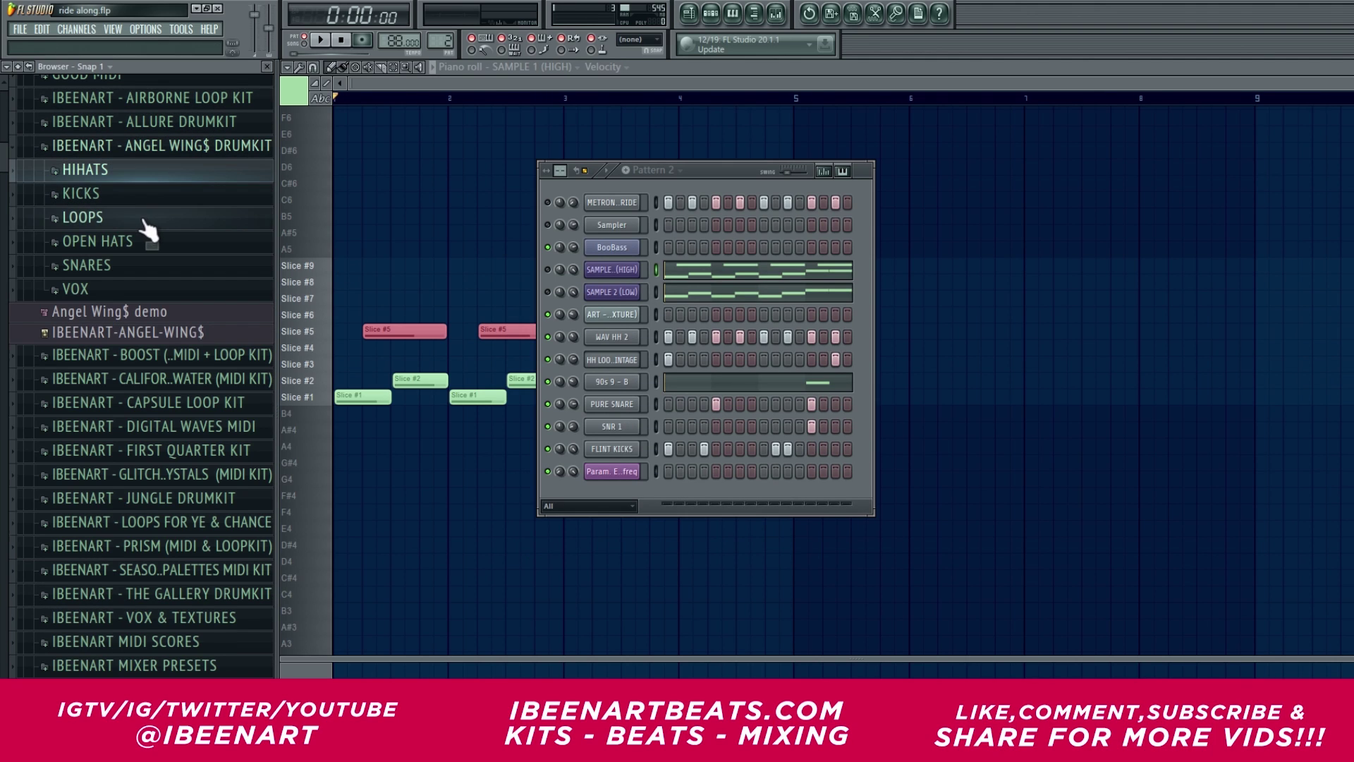
{"action": "left_click", "coordinate": [122, 289]}
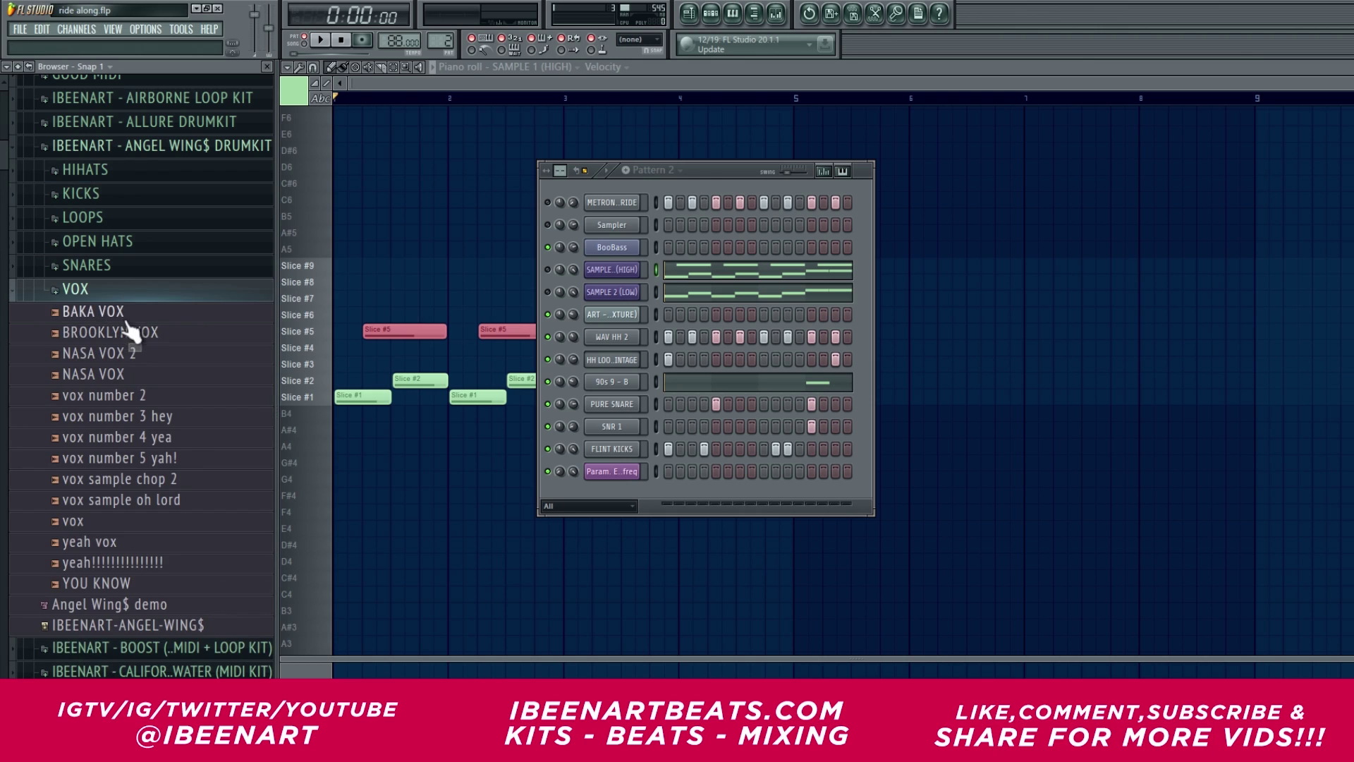
{"action": "left_click", "coordinate": [118, 291]}
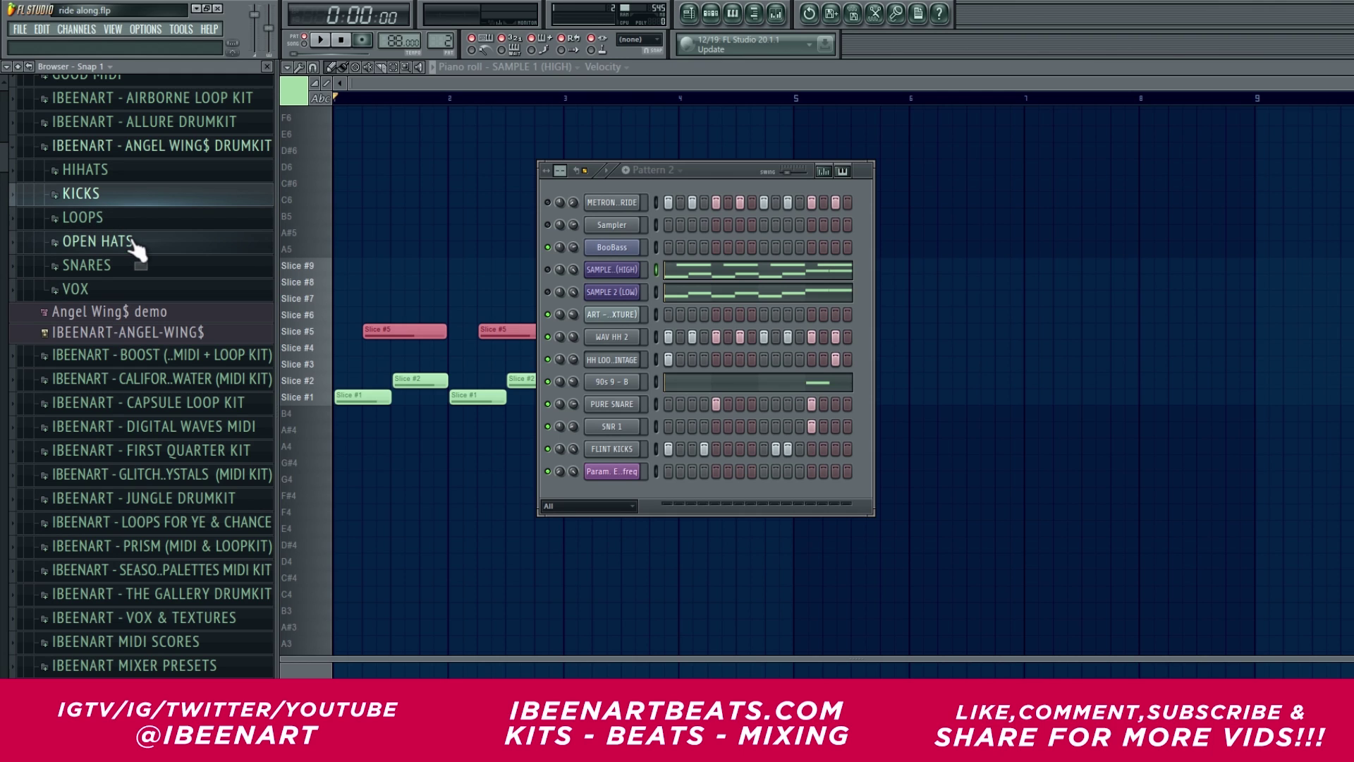
Play Pattern 2 and lay out the WAV HH 2 hi-hats as repeated C5 notes across four bars in the piano roll.
{"action": "left_click", "coordinate": [616, 341]}
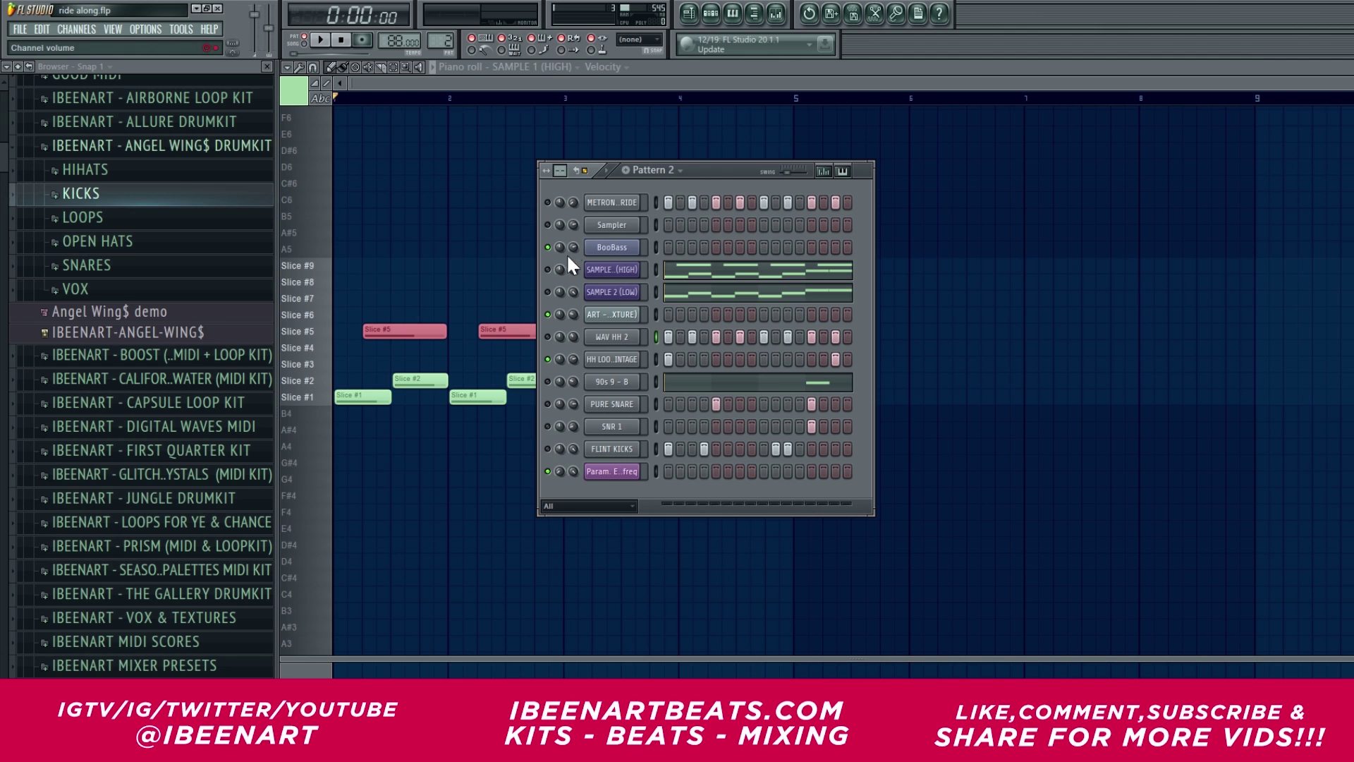
{"action": "key", "text": "space"}
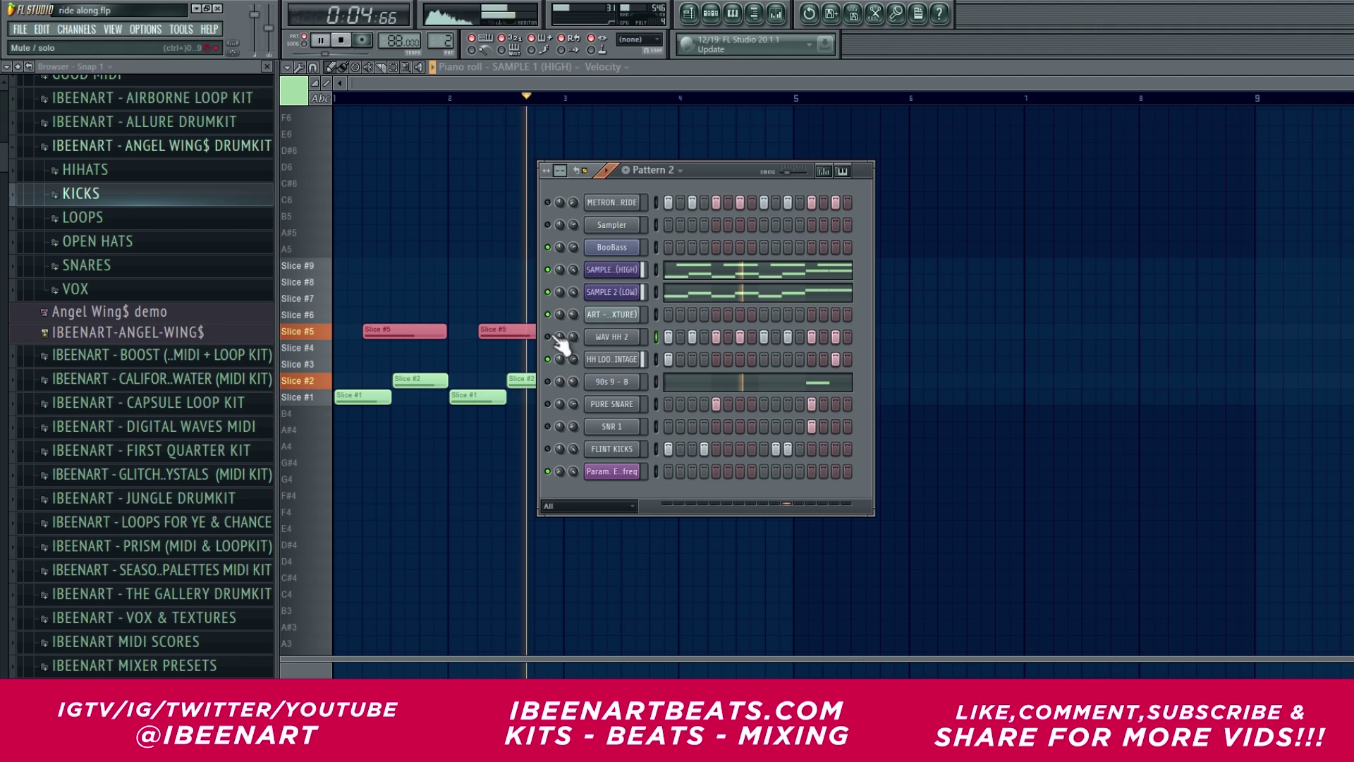
{"action": "left_click", "coordinate": [660, 340]}
{"action": "scroll", "coordinate": [615, 279], "scroll_direction": "down", "scroll_amount": 1}
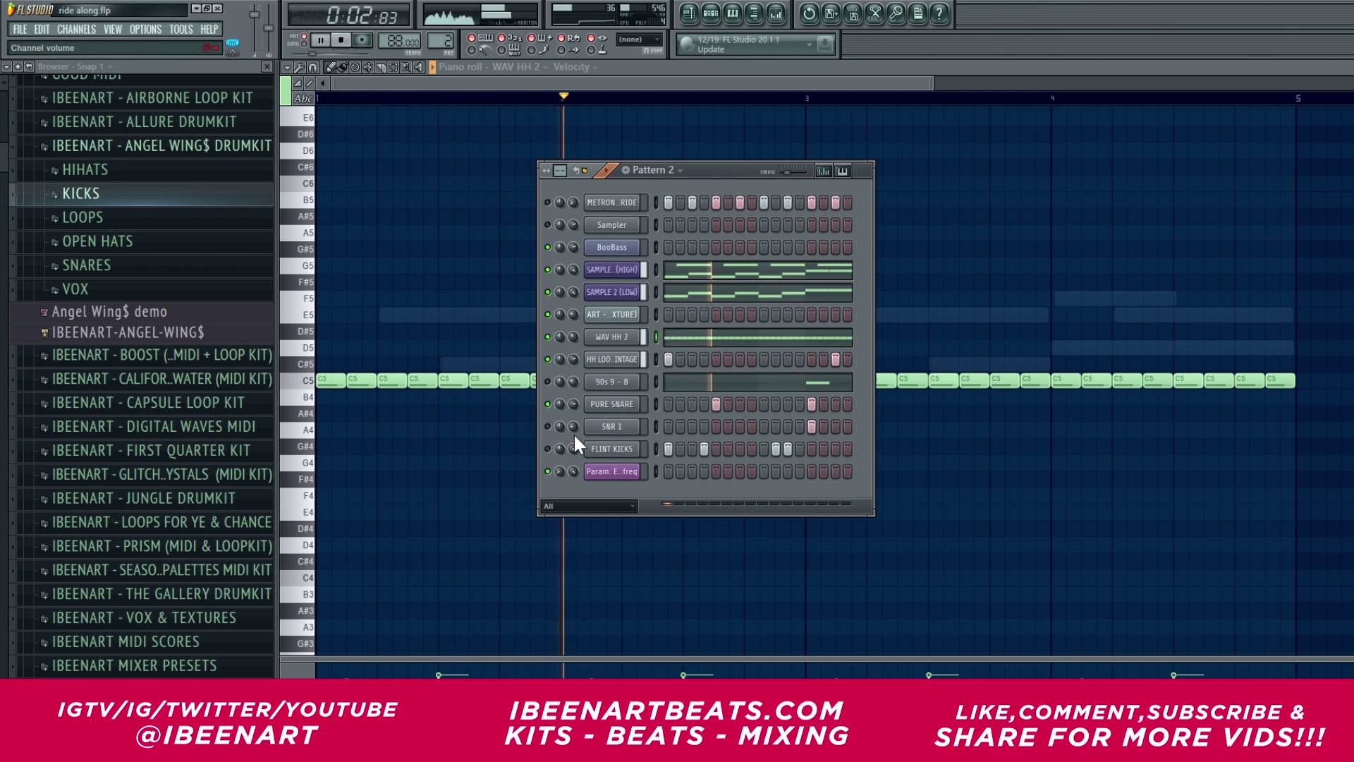
Unmute the SNR 1 channel and open its channel settings, ending with playback stopped.
{"action": "left_click", "coordinate": [547, 427]}
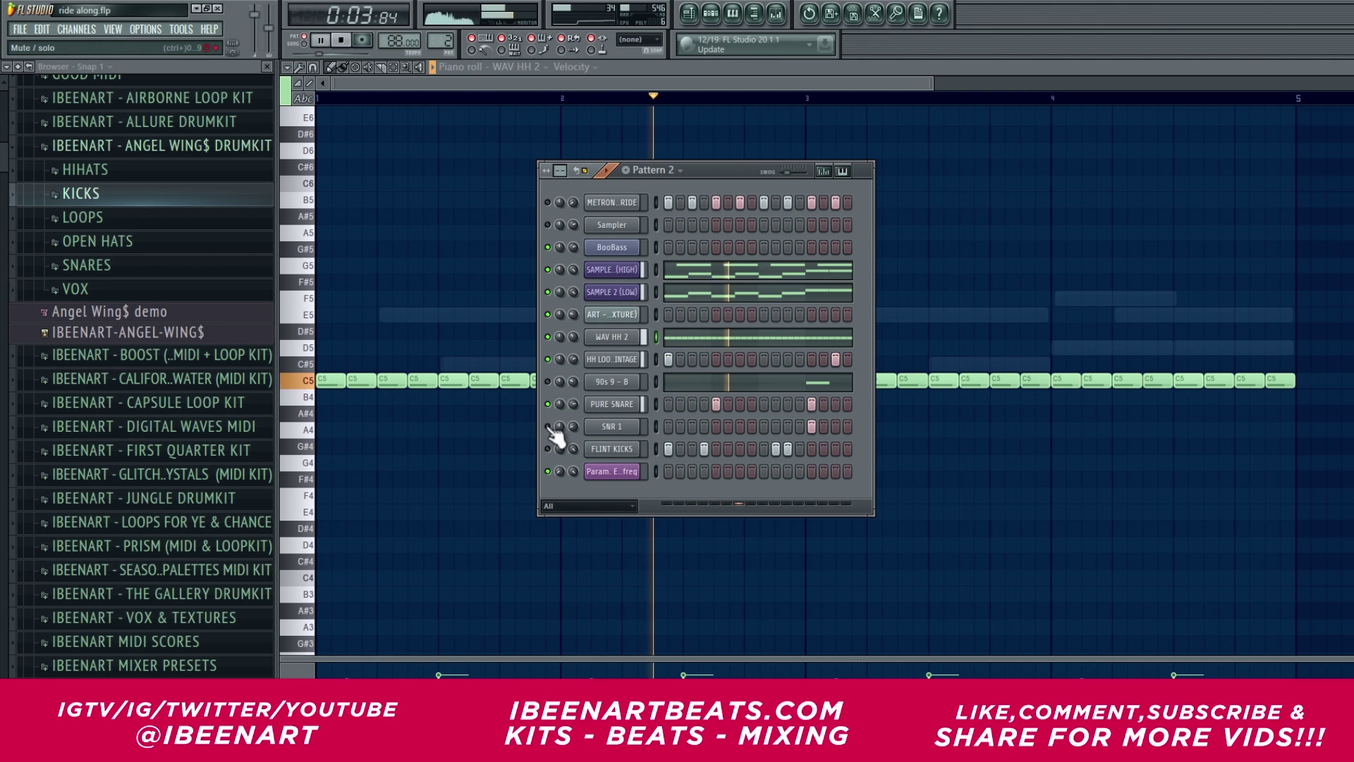
{"action": "left_click", "coordinate": [612, 427]}
{"action": "key", "text": "space"}
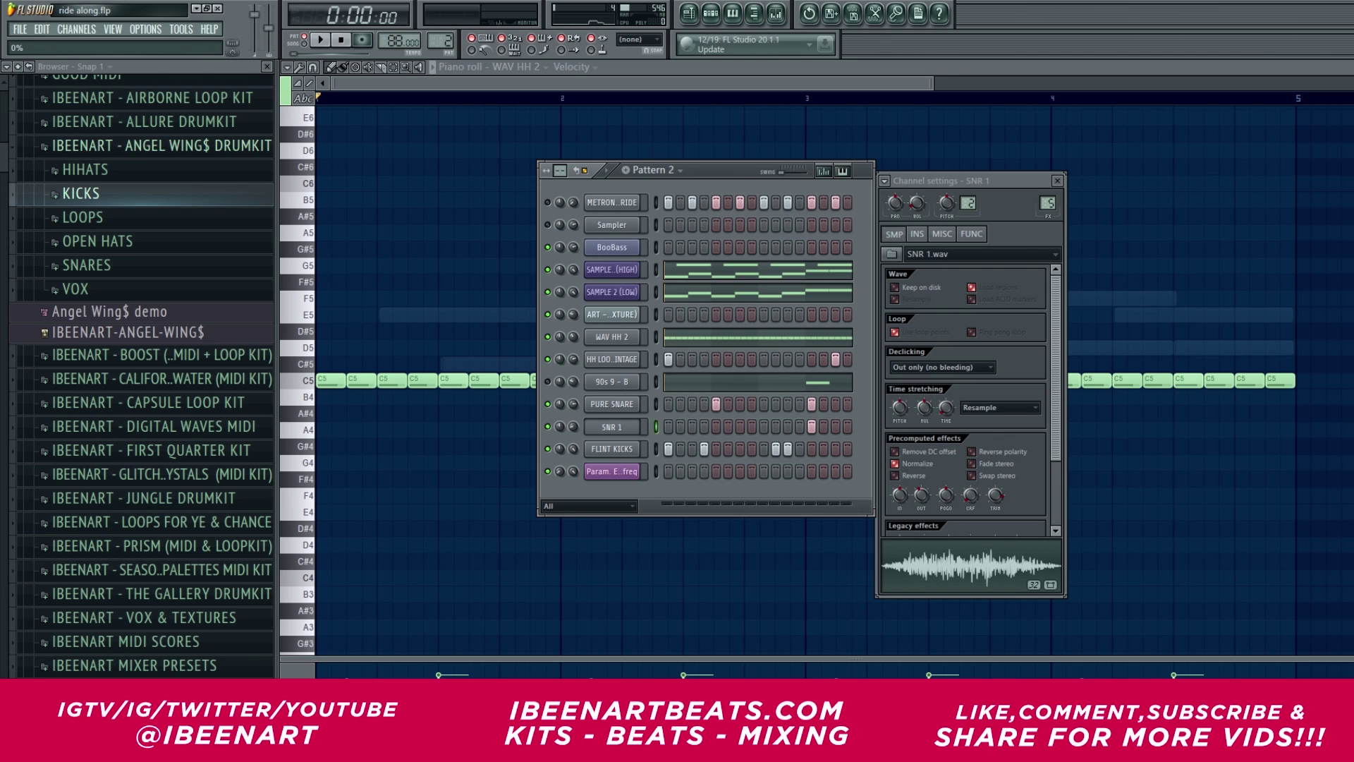
Play Pattern 2 and adjust its main swing amount by ear.
{"action": "left_click_drag", "start_coordinate": [761, 171], "coordinate": [752, 174]}
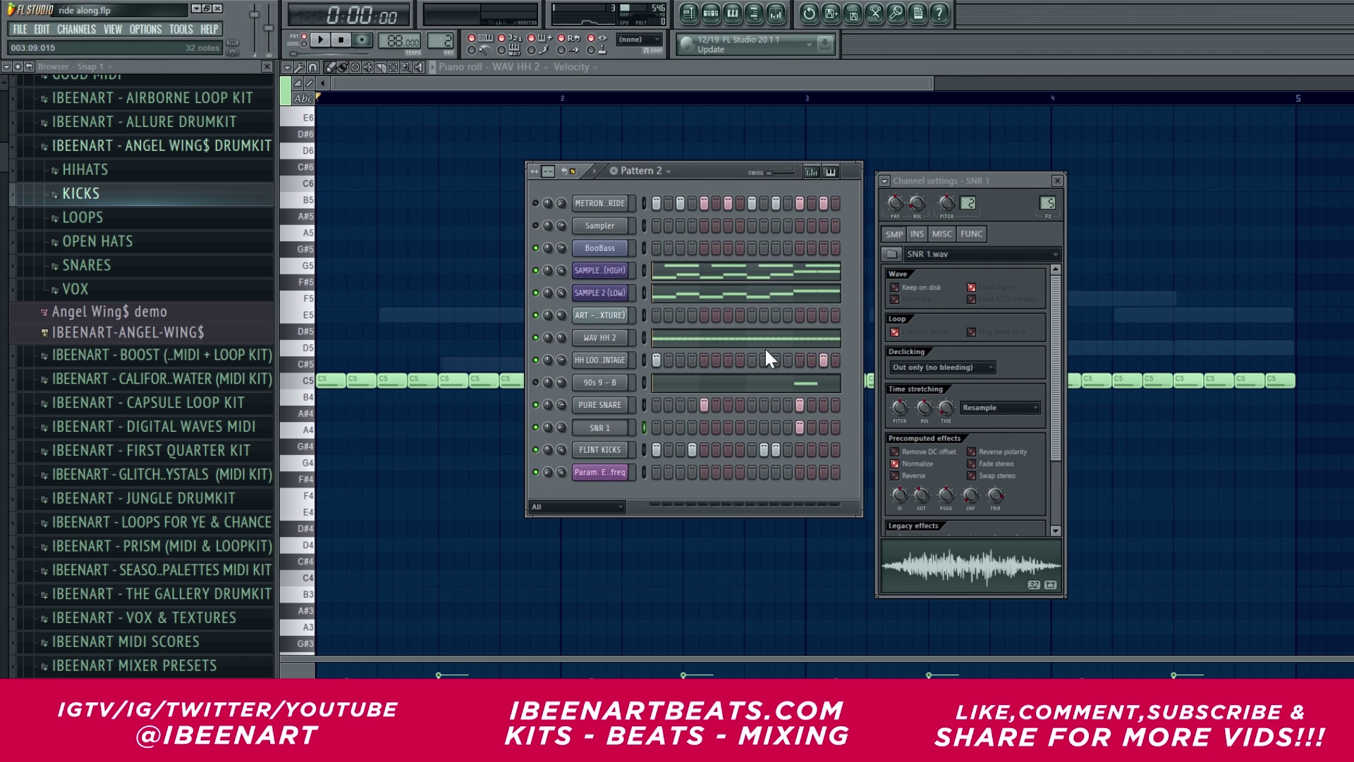
{"action": "key", "text": "space"}
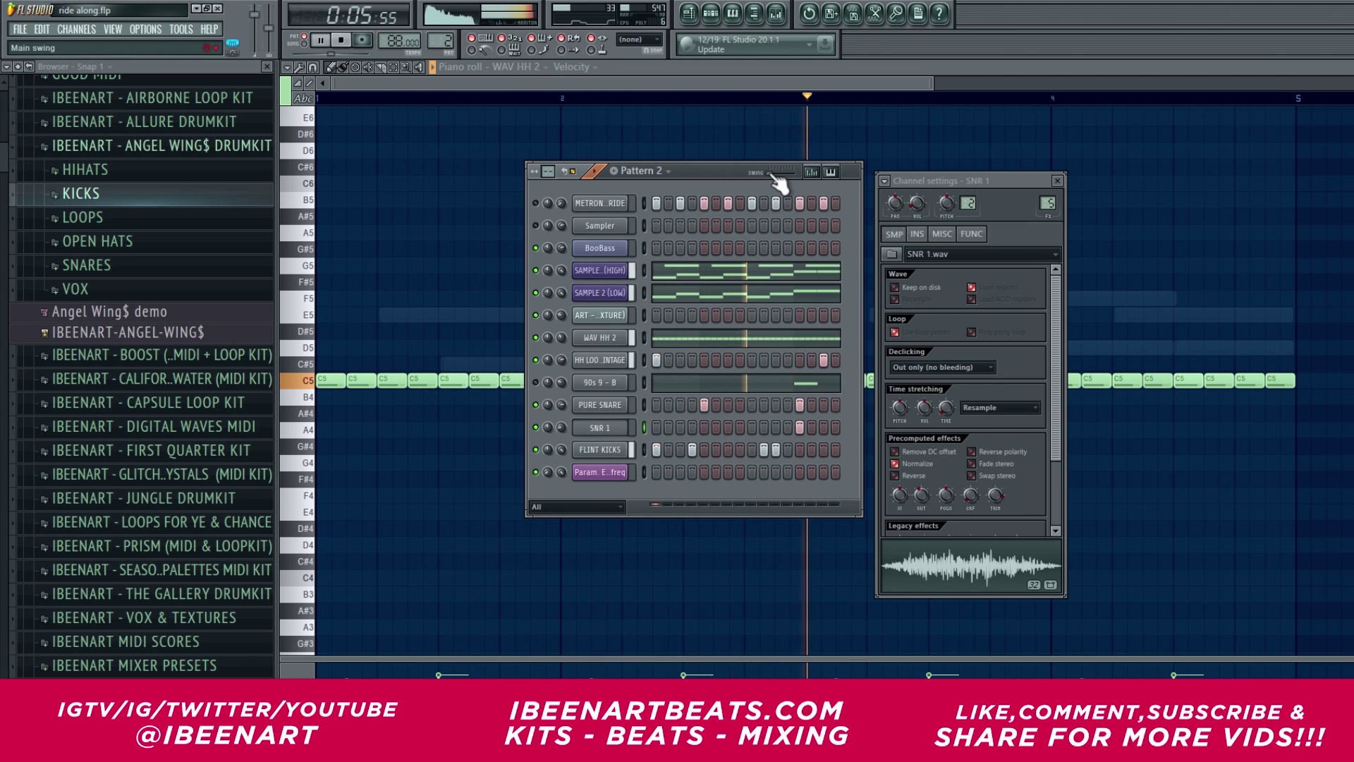
{"action": "left_click_drag", "start_coordinate": [775, 178], "coordinate": [773, 178]}
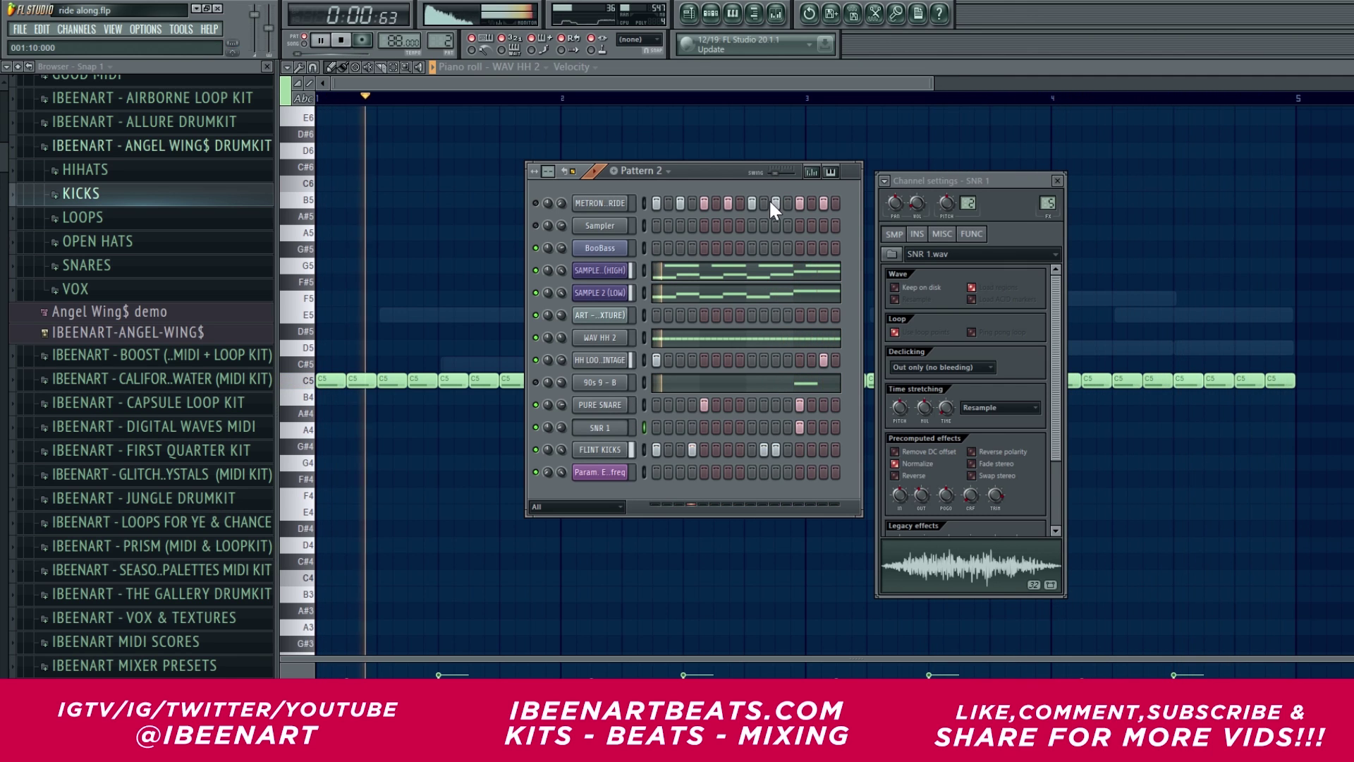
{"action": "key", "text": "space"}
Examine the echo delay / fat mode settings of the WAV HH 2 channel.
{"action": "left_click", "coordinate": [619, 345]}
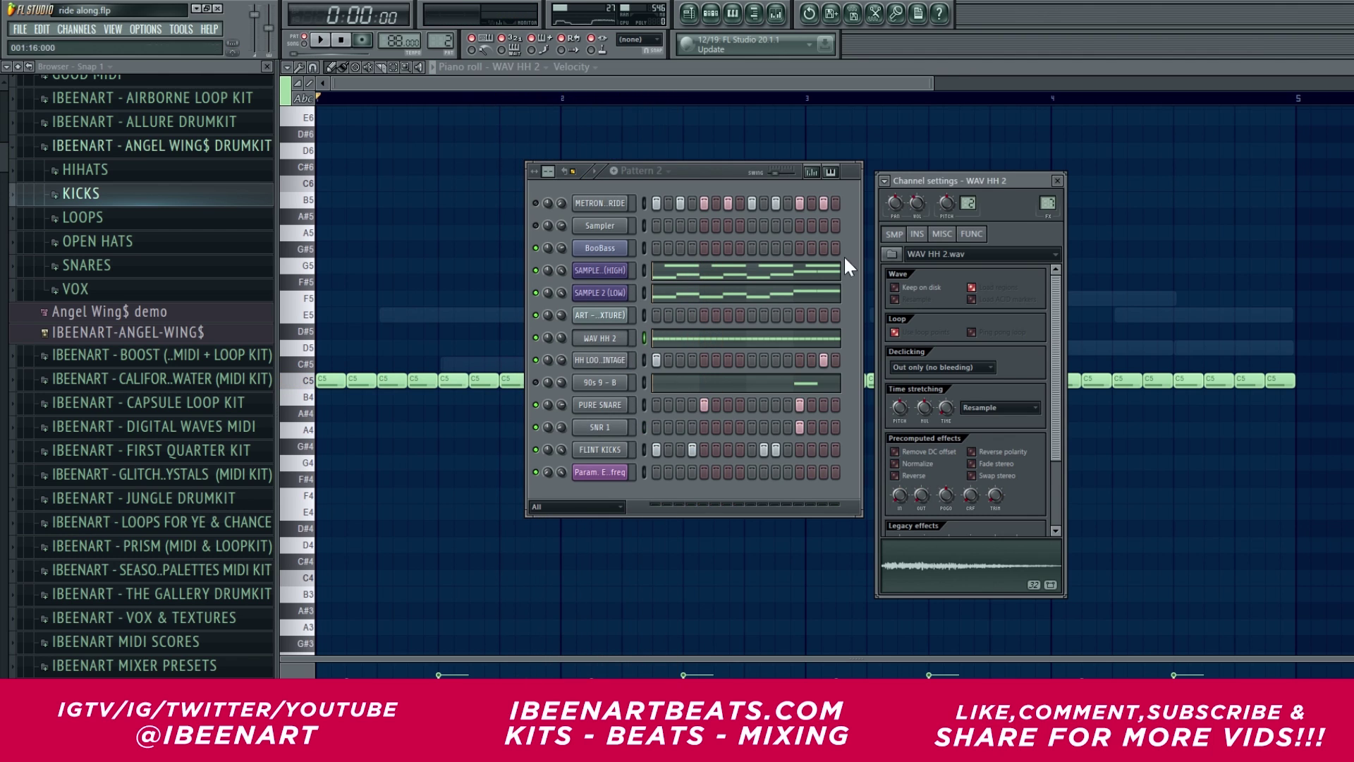
{"action": "left_click", "coordinate": [942, 234]}
{"action": "left_click", "coordinate": [972, 235]}
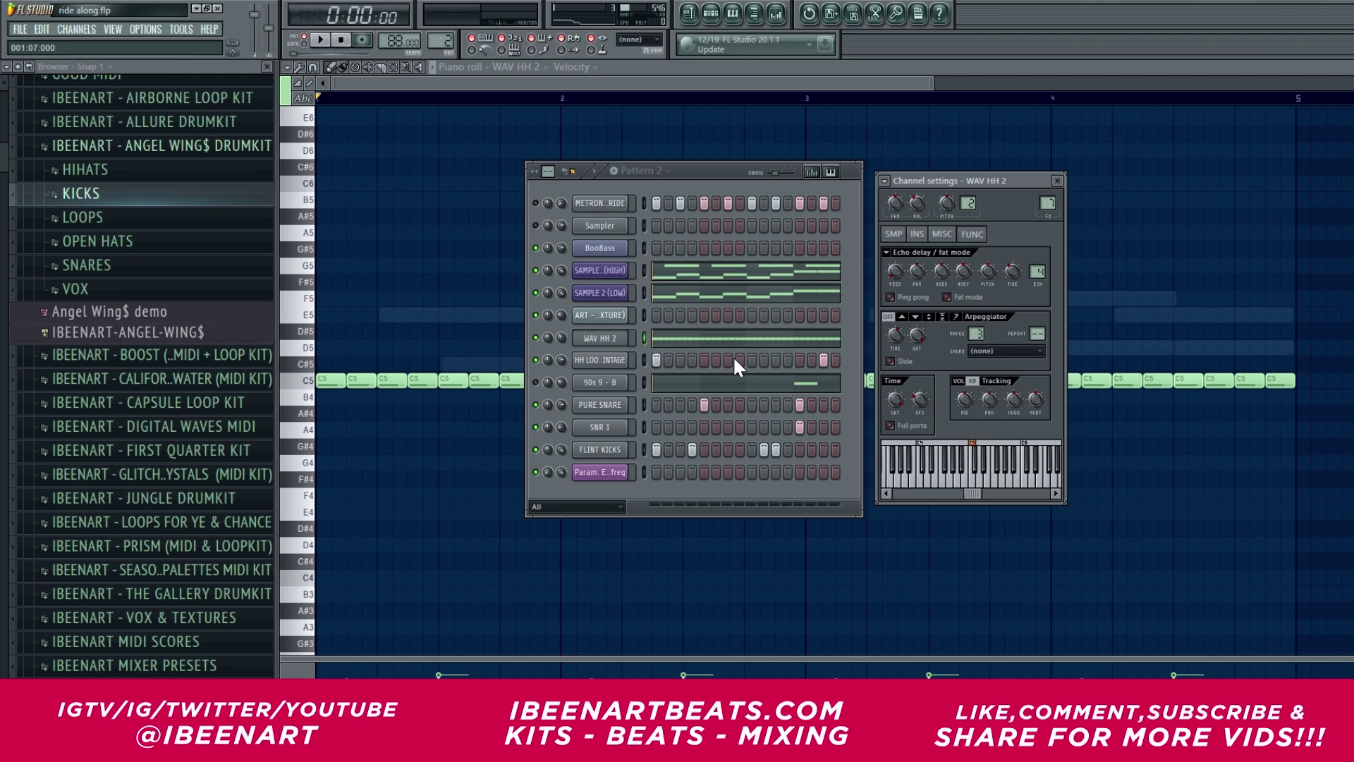
Open the 90s 9 - B channel settings and review Kramer Tape Stereo on the HORN STAB mixer track.
{"action": "left_click", "coordinate": [624, 385]}
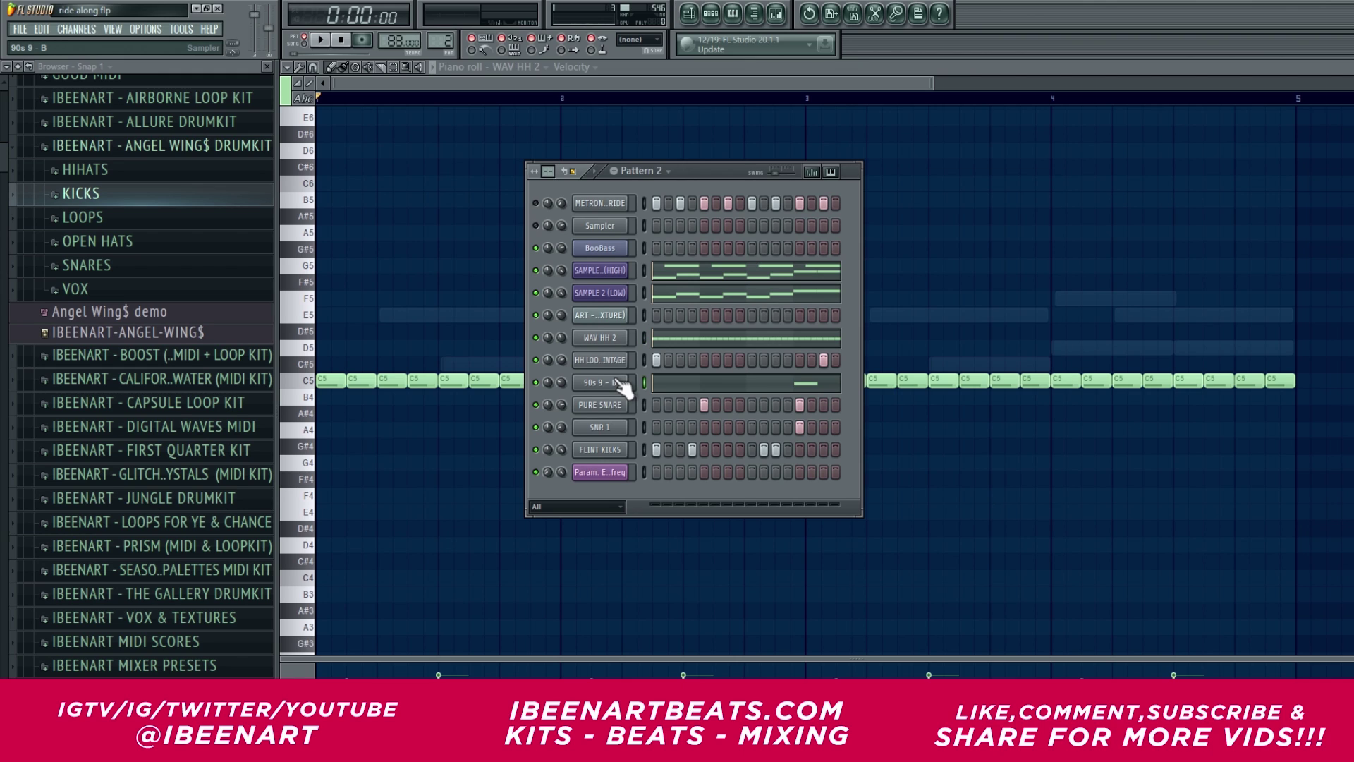
{"action": "left_click", "coordinate": [624, 385]}
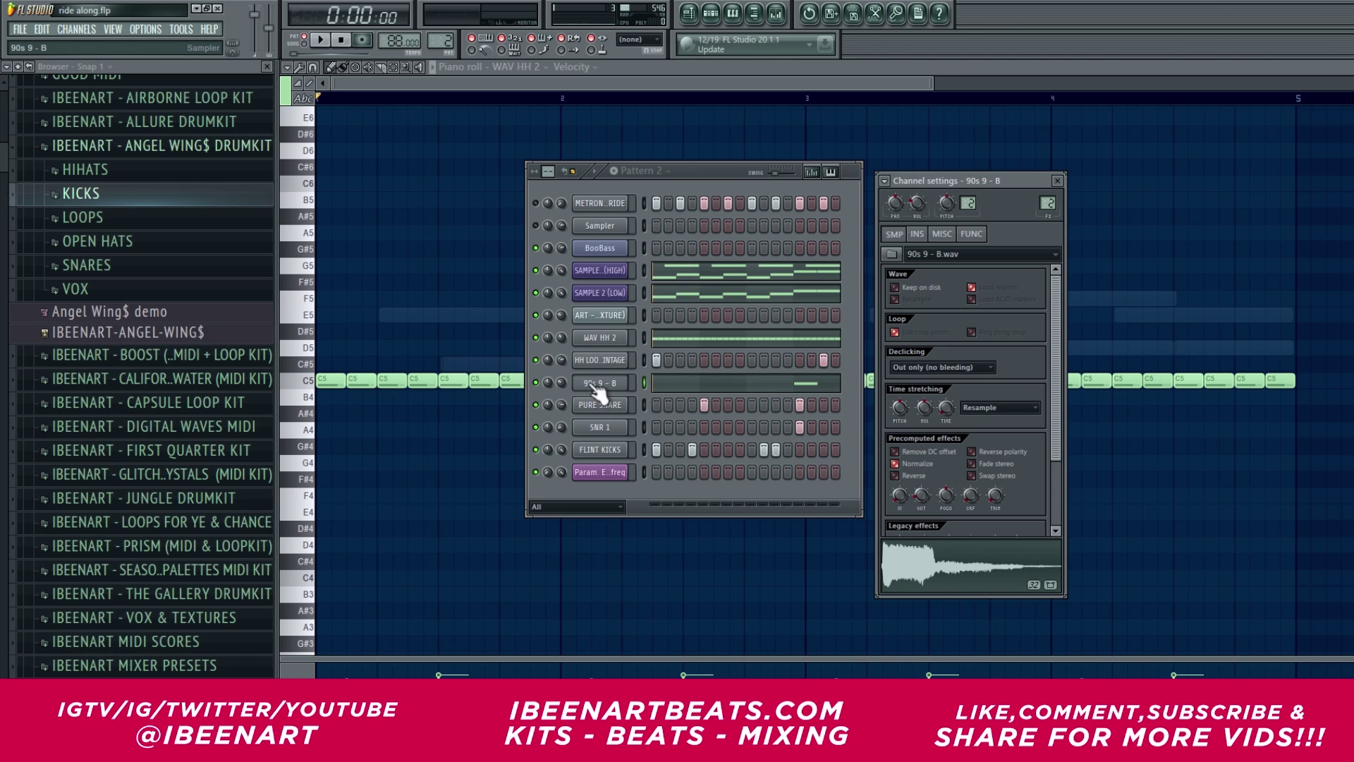
{"action": "key", "text": "F9"}
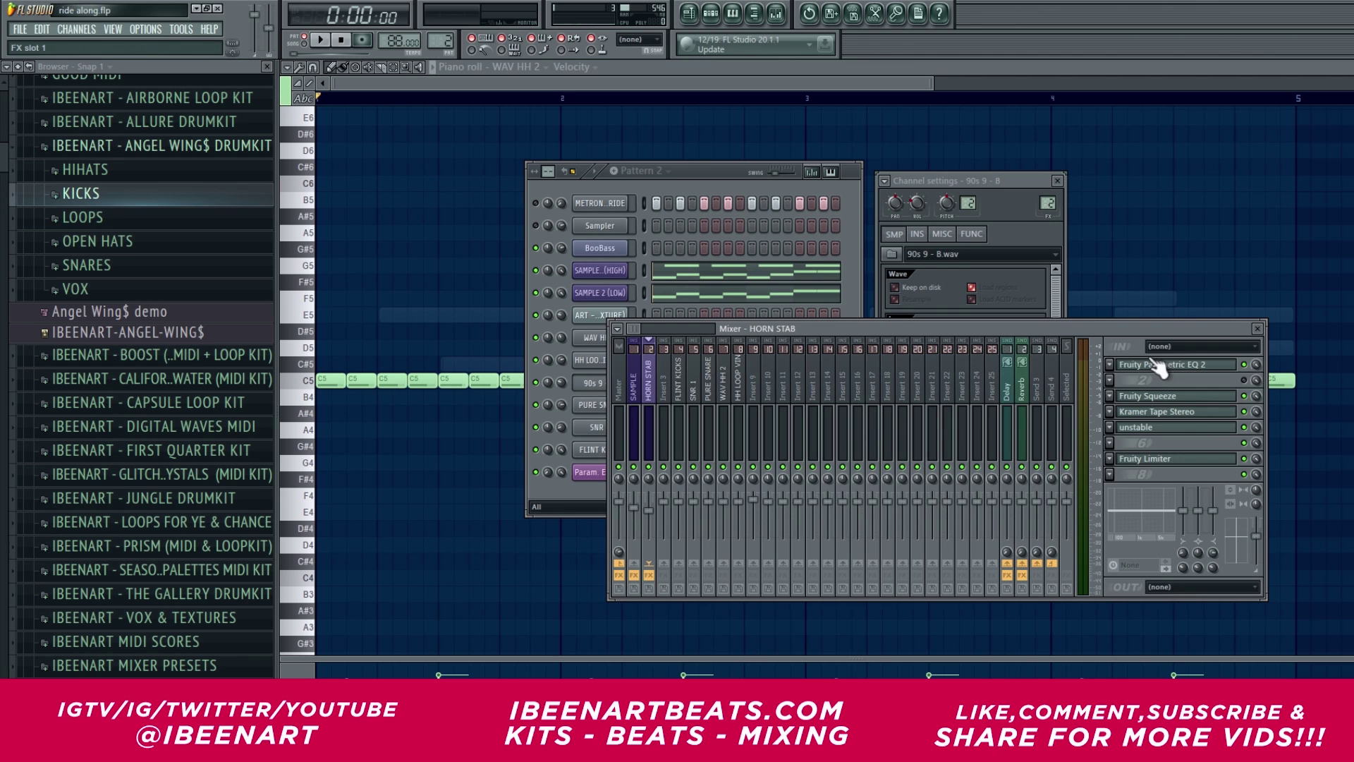
{"action": "left_click", "coordinate": [1171, 411]}
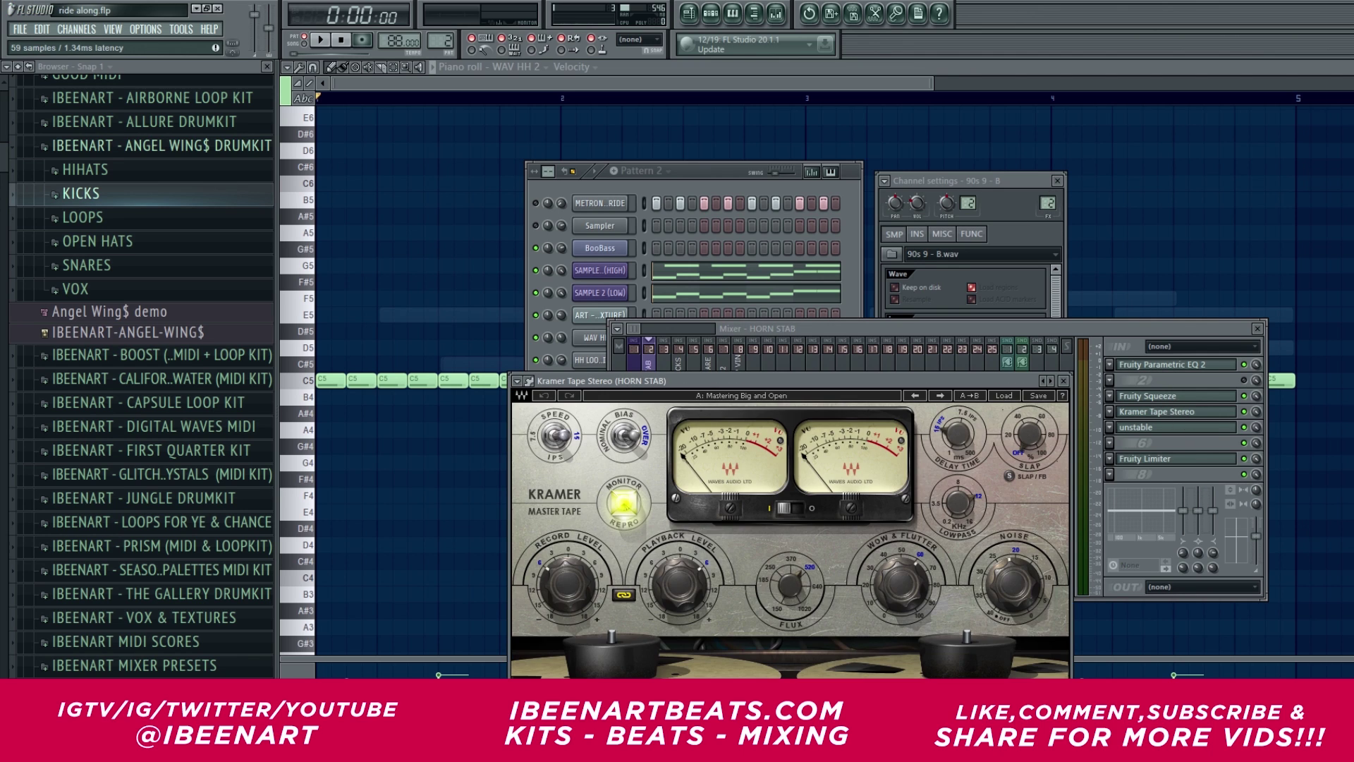
{"action": "left_click", "coordinate": [1172, 411]}
Examine the echo delay / fat mode settings of the 90s 9 - B channel, including the number of echoes.
{"action": "left_click", "coordinate": [725, 186]}
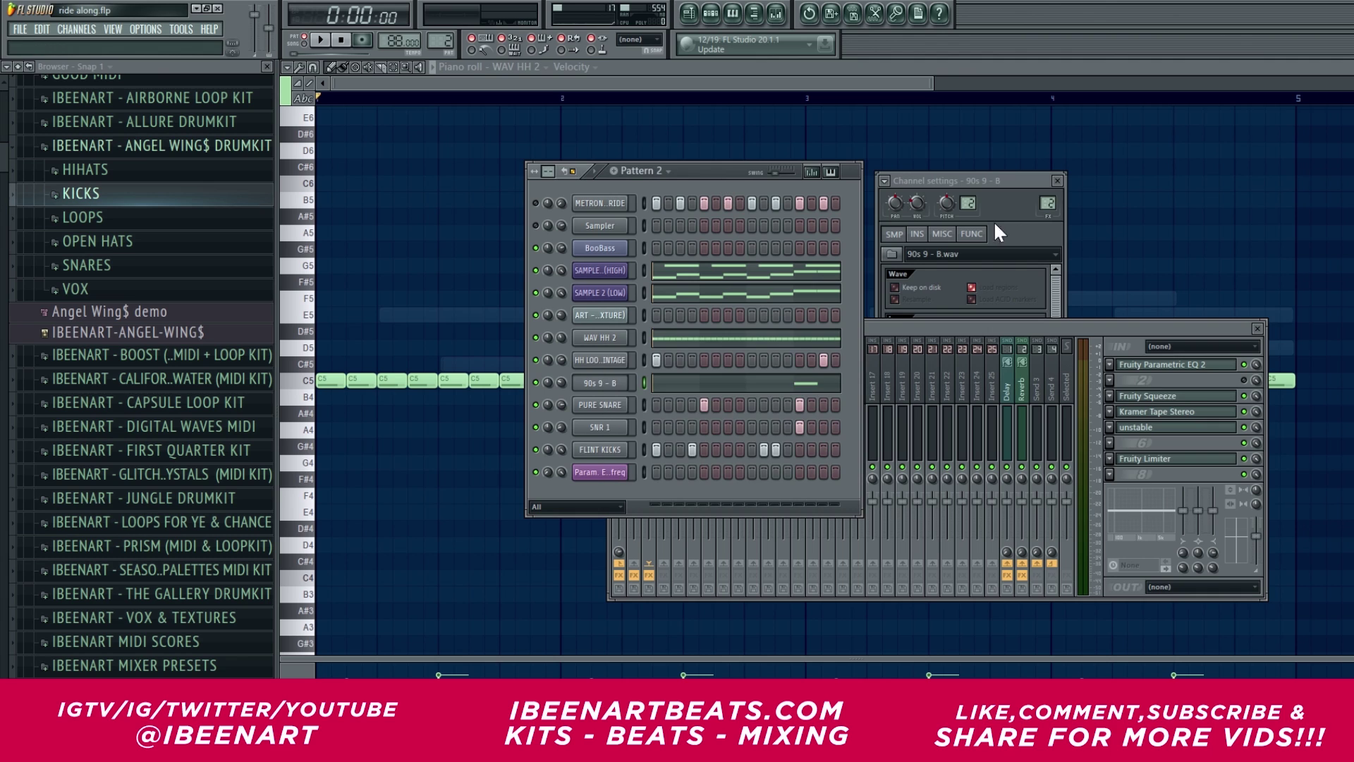
{"action": "left_click", "coordinate": [966, 235]}
{"action": "left_click", "coordinate": [942, 235]}
{"action": "left_click", "coordinate": [964, 236]}
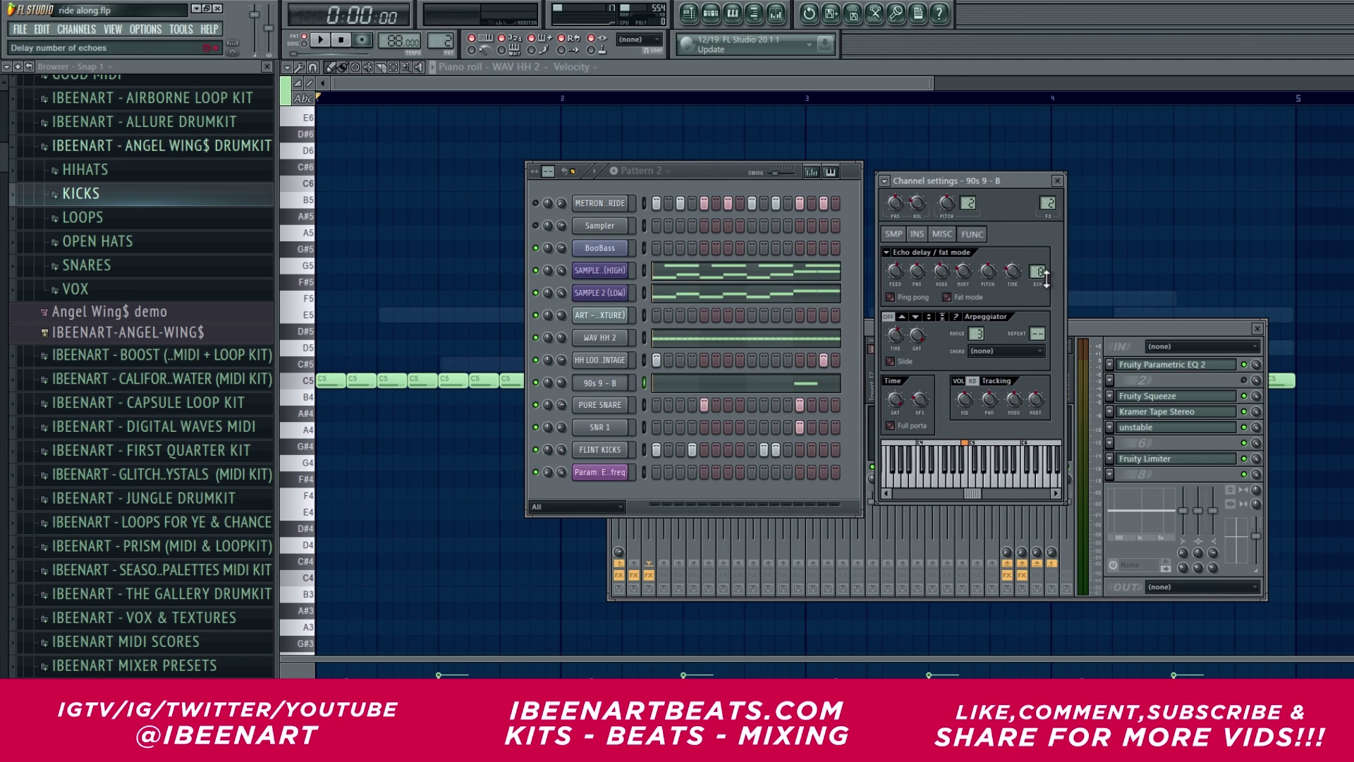
Play Pattern 2 and set the 90s 9 - B channel volume to 37%.
{"action": "key", "text": "space"}
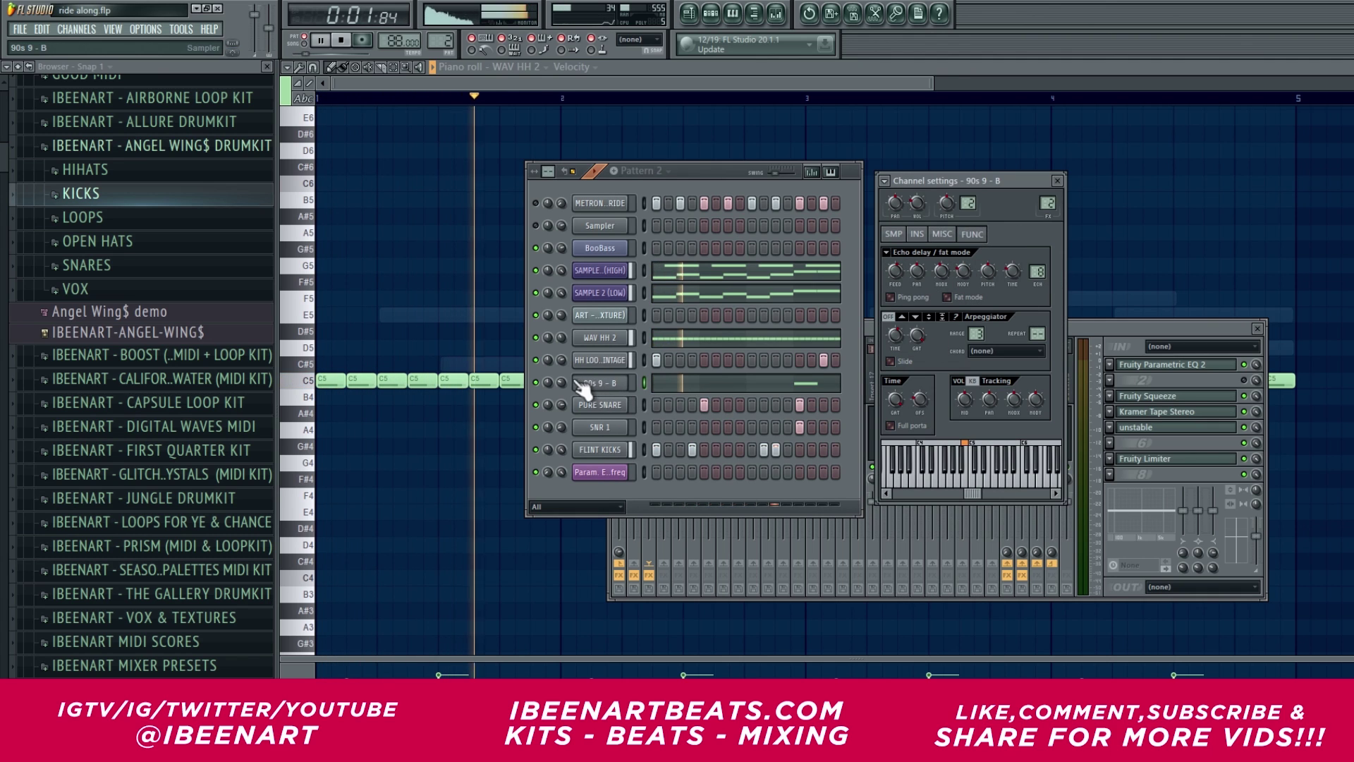
{"action": "left_click", "coordinate": [603, 496]}
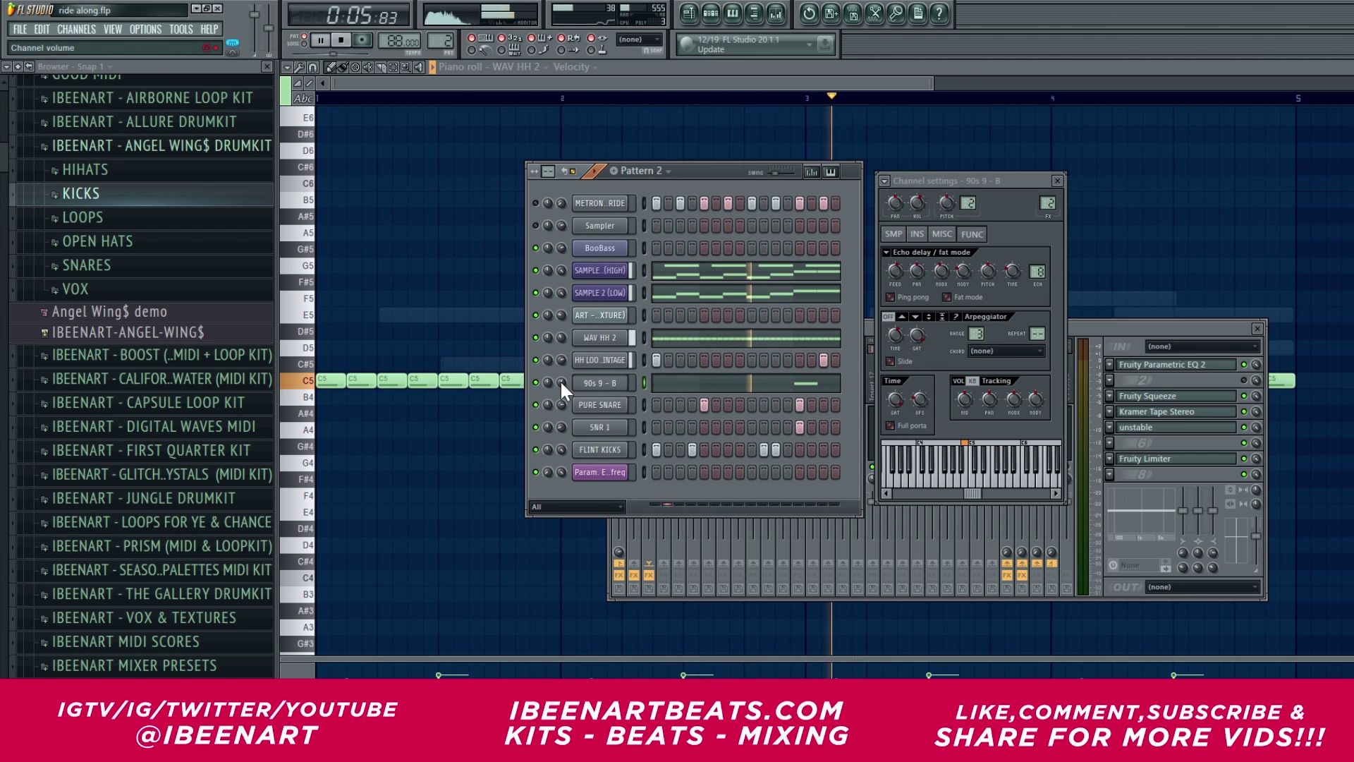
{"action": "mouse_move", "coordinate": [562, 382]}
{"action": "left_mouse_down"}
{"action": "mouse_move", "coordinate": [562, 419]}
{"action": "mouse_move", "coordinate": [562, 392]}
{"action": "mouse_move", "coordinate": [562, 405]}
{"action": "left_mouse_up"}
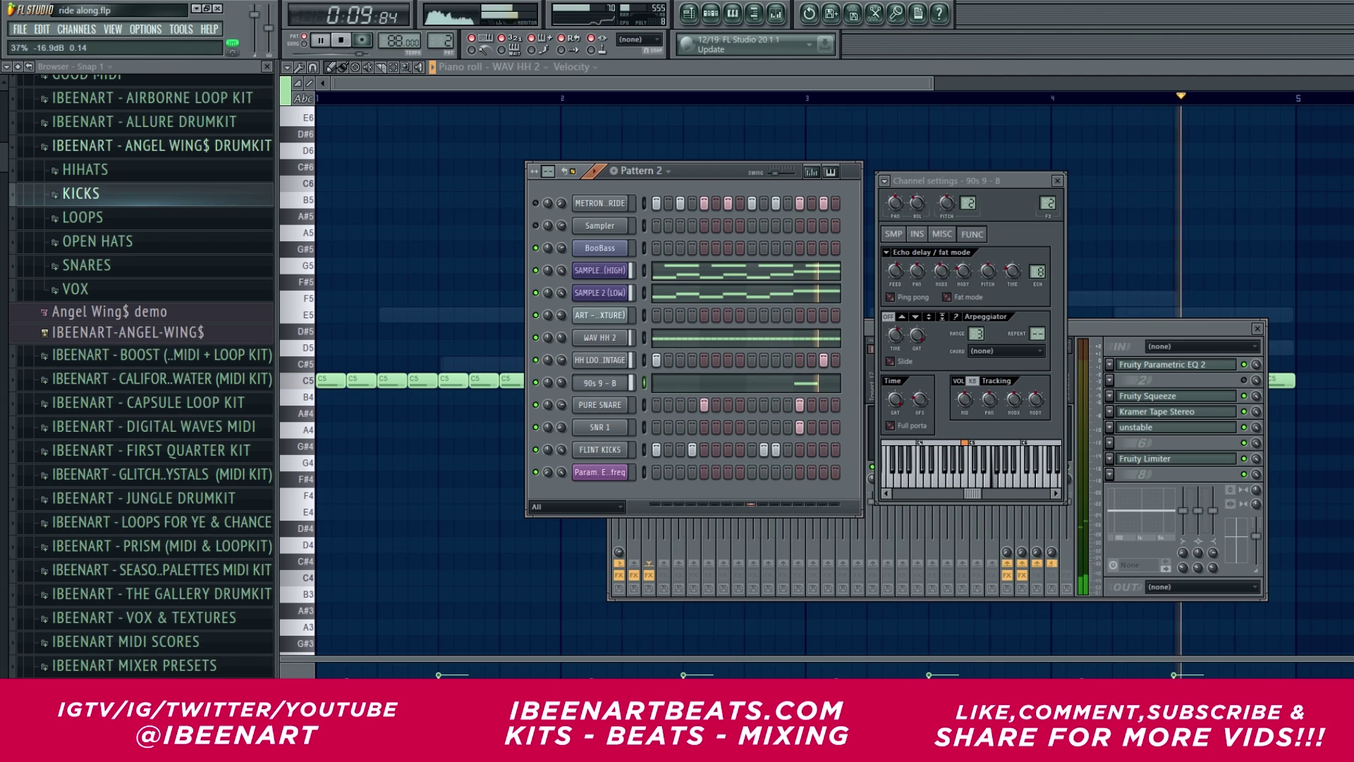
{"action": "key", "text": "space"}
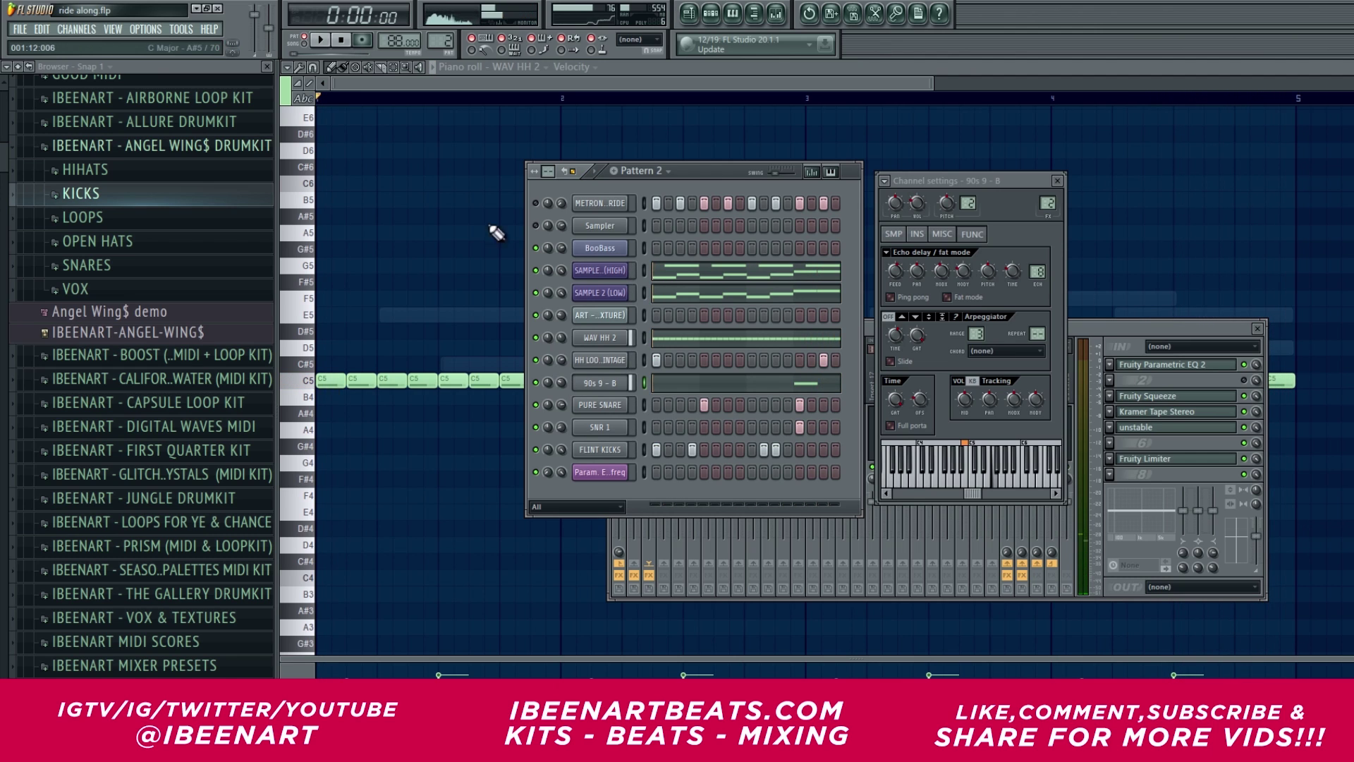
Show the song arrangement in the playlist and check the SAMPLE track in the mixer.
{"action": "key", "text": "F5"}
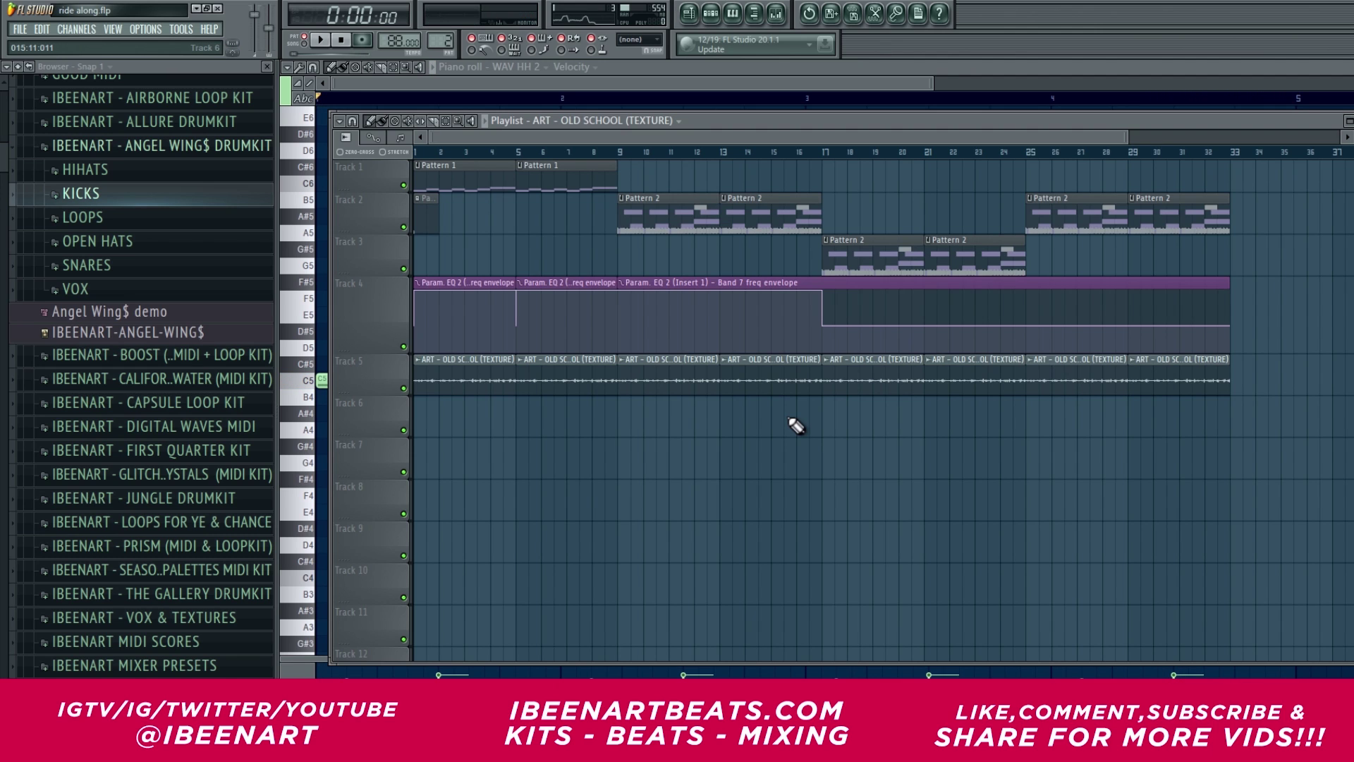
{"action": "left_click", "coordinate": [777, 12]}
{"action": "left_click", "coordinate": [641, 384]}
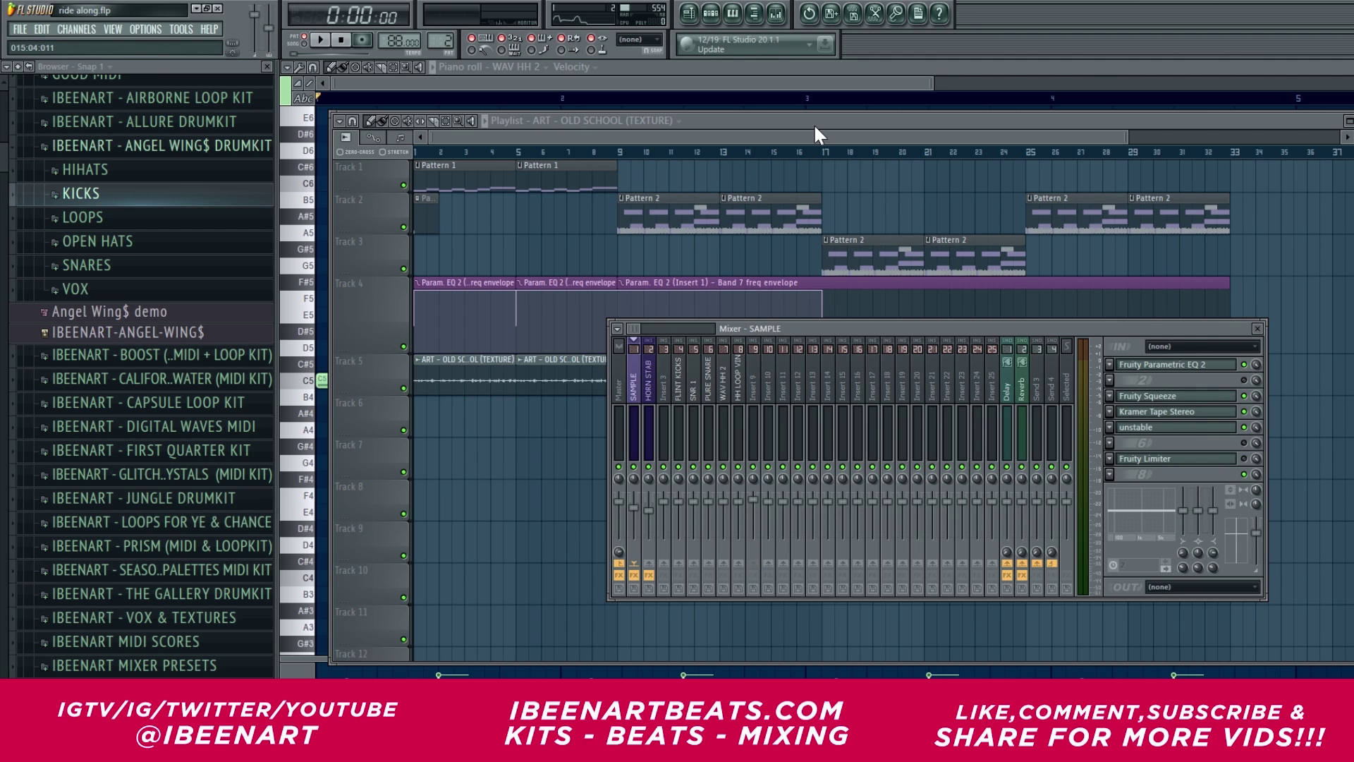
{"action": "key", "text": "F9"}
{"action": "scroll", "coordinate": [811, 134], "scroll_direction": "down", "scroll_amount": 1}
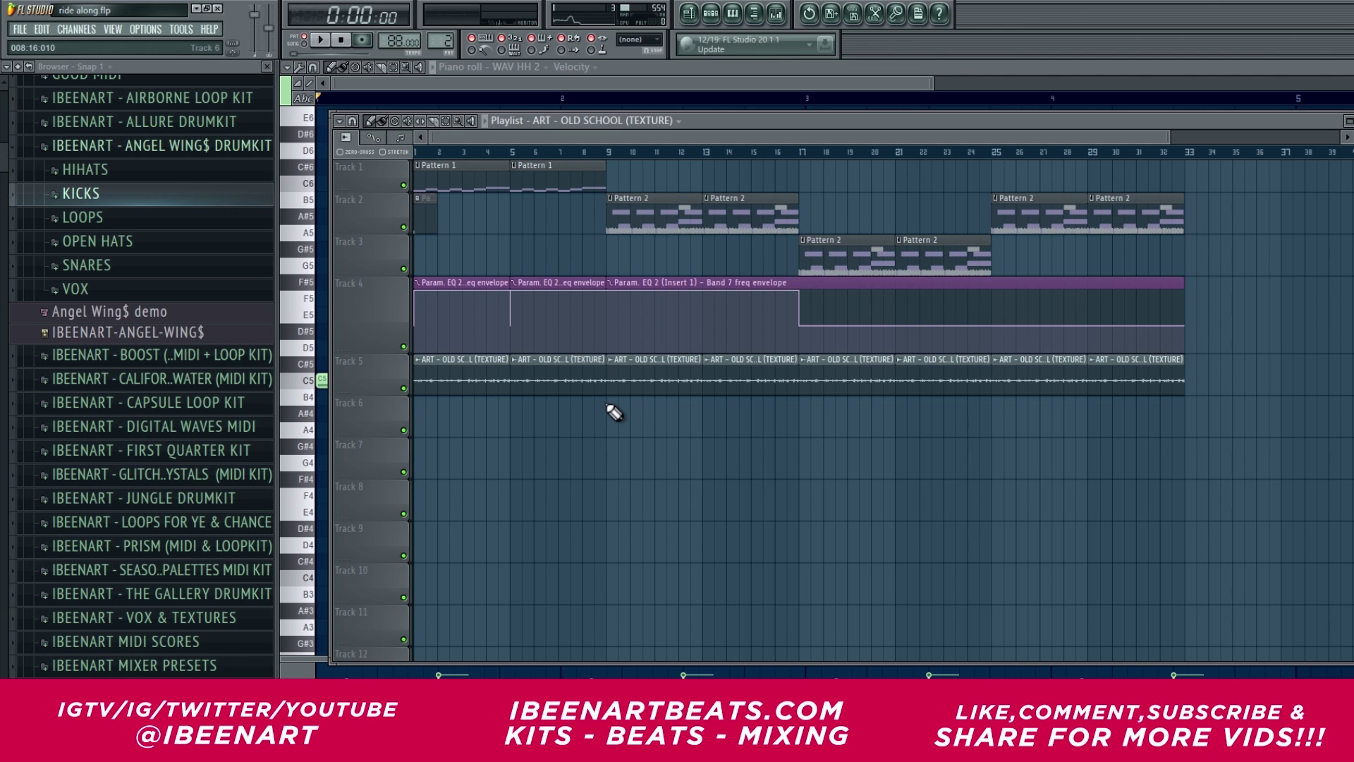
Add ART - POUND CAKE (TRAIN) (TEXTURE) at the start of Track 6, normalize it and lower its volume to 14%.
{"action": "double_click", "coordinate": [583, 380]}
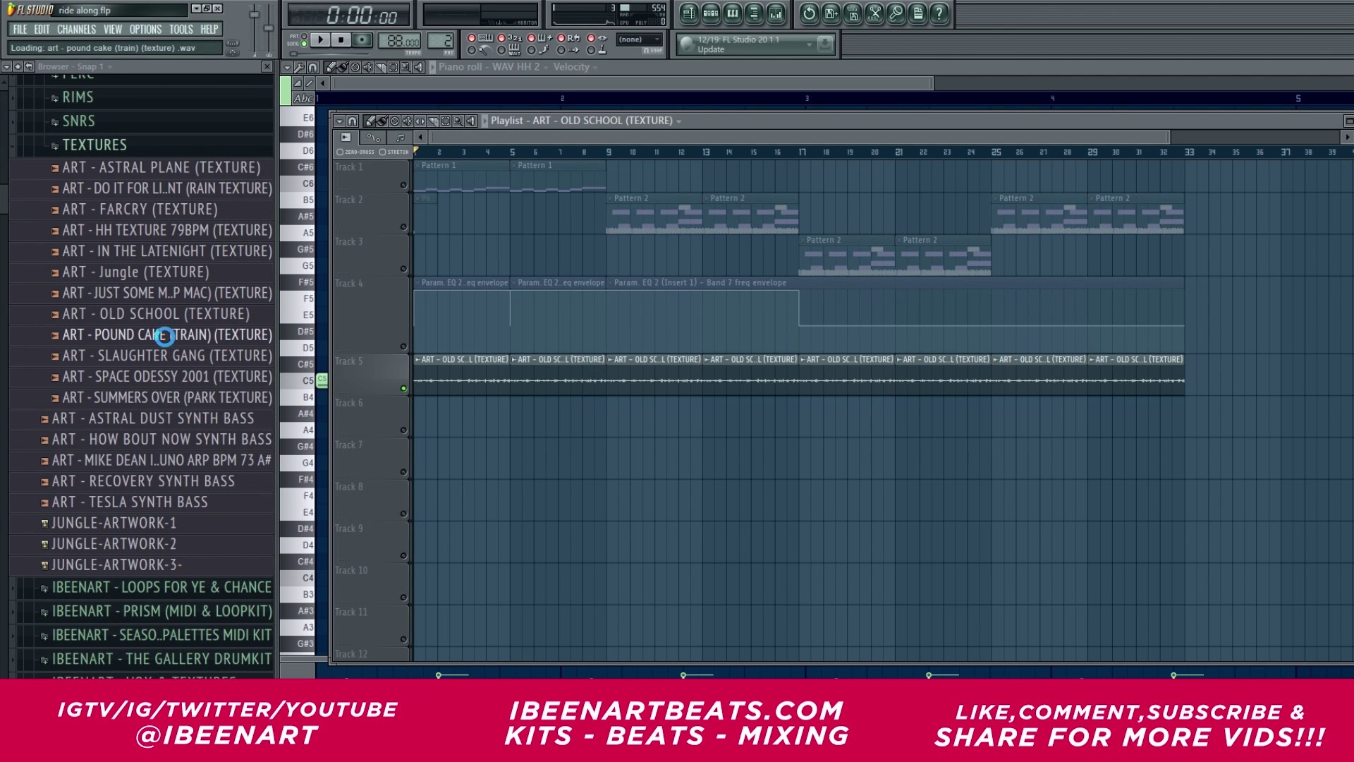
{"action": "left_click_drag", "start_coordinate": [164, 338], "coordinate": [413, 443]}
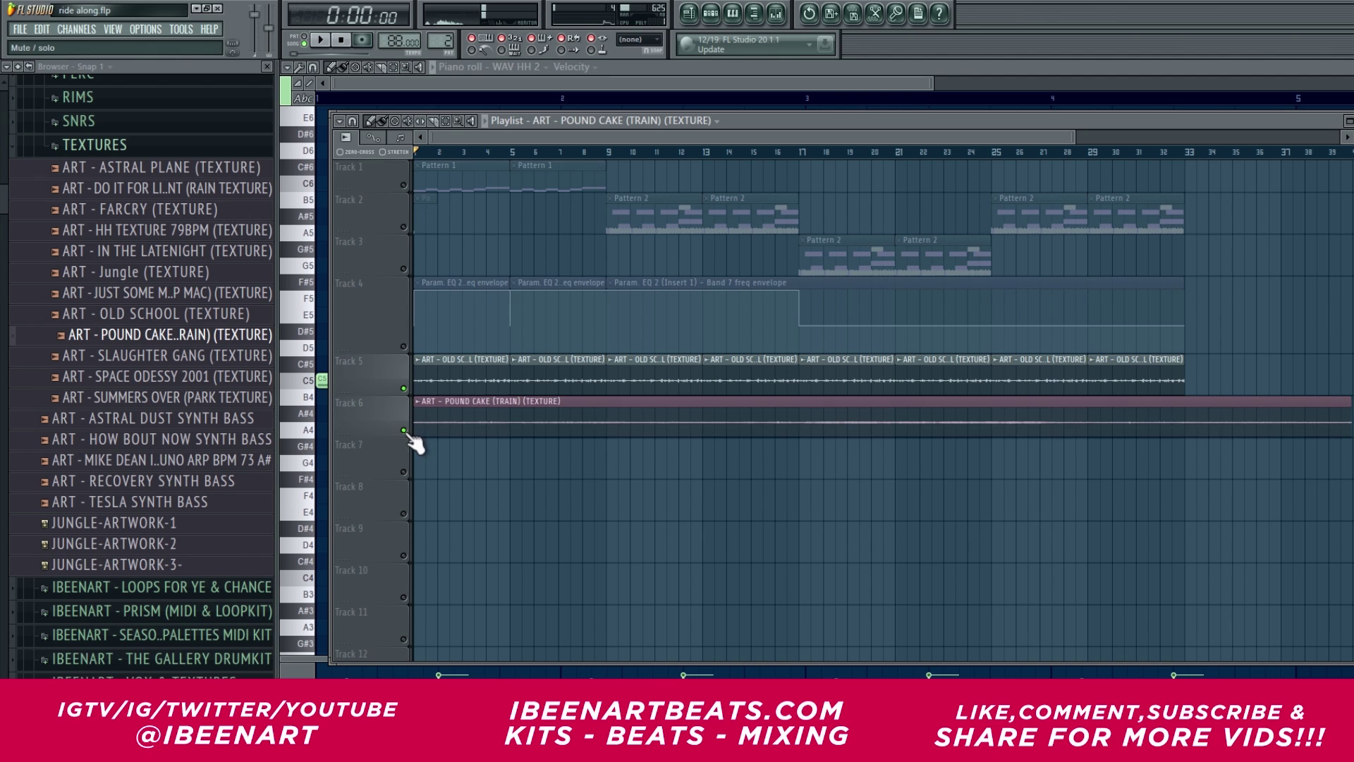
{"action": "double_click", "coordinate": [447, 423]}
{"action": "left_click", "coordinate": [908, 431]}
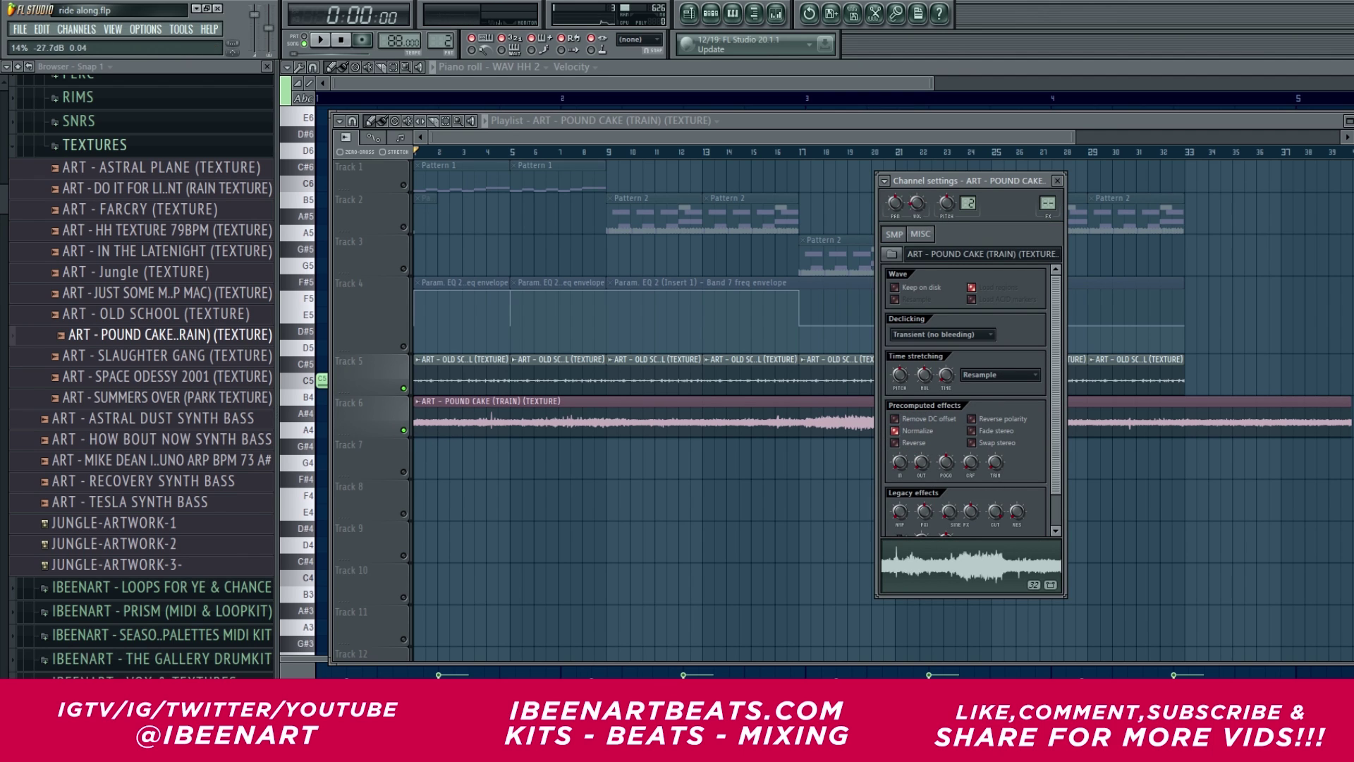
Listen to the train texture on Track 6 with the other playlist tracks muted.
{"action": "key", "text": "space"}
{"action": "key", "text": "Escape"}
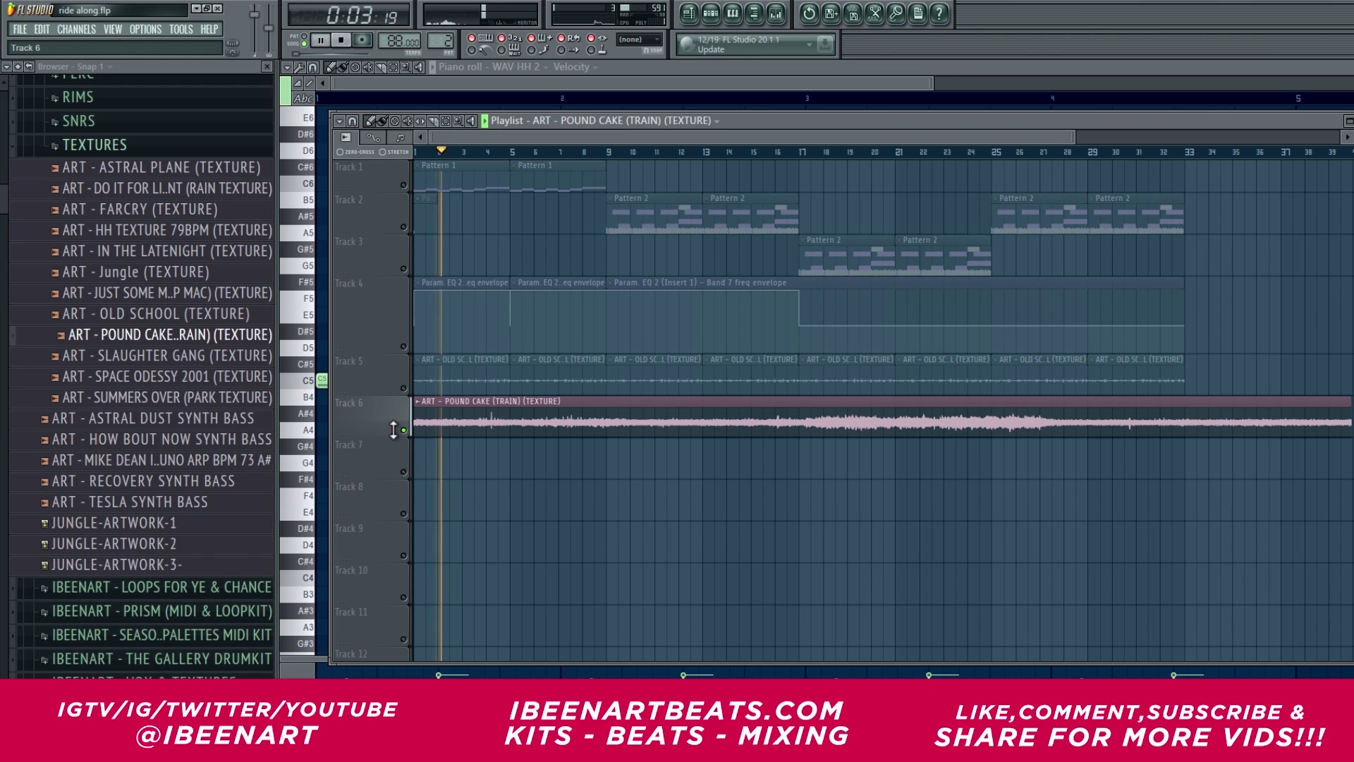
{"action": "key", "text": "space"}
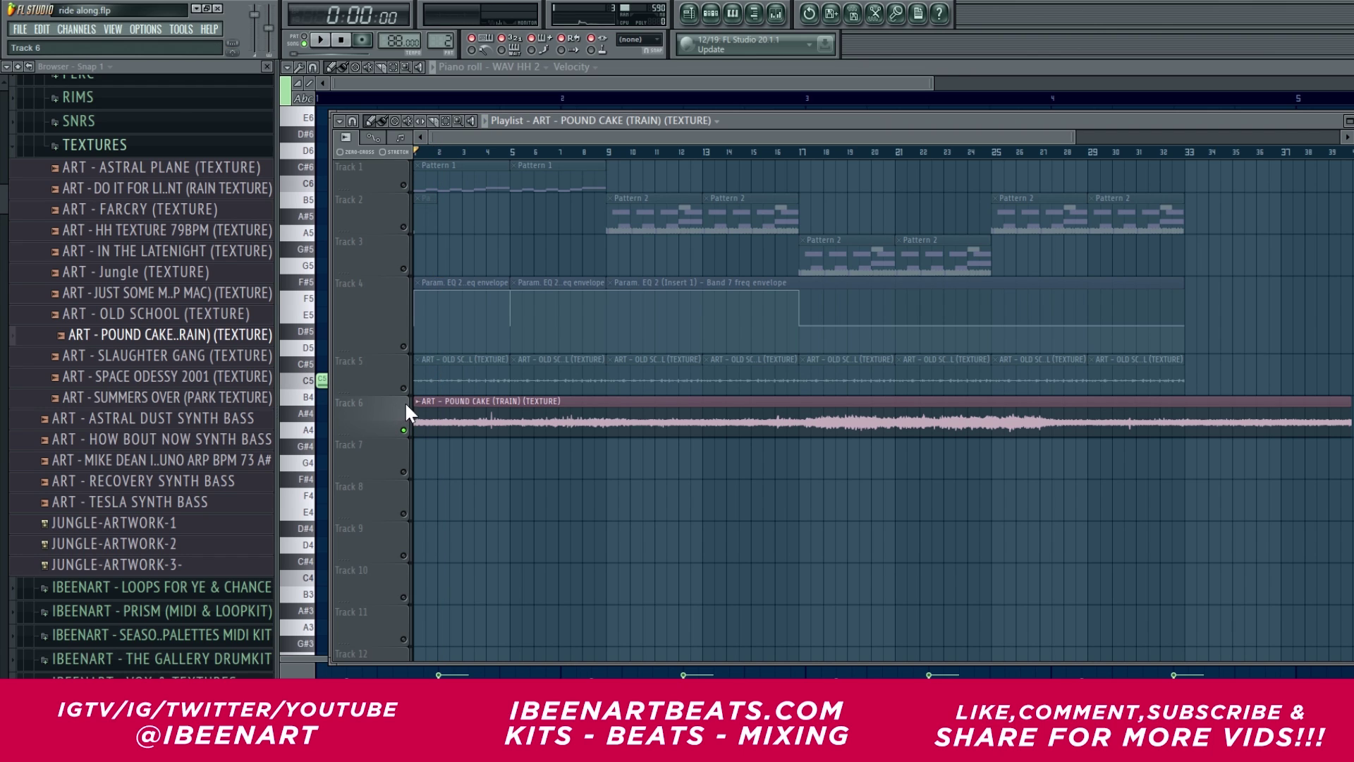
Unmute playlist Tracks 1 to 5 so they play together with the train texture.
{"action": "left_click", "coordinate": [403, 388]}
{"action": "left_click", "coordinate": [403, 347]}
{"action": "left_click", "coordinate": [403, 226]}
{"action": "left_click", "coordinate": [403, 185]}
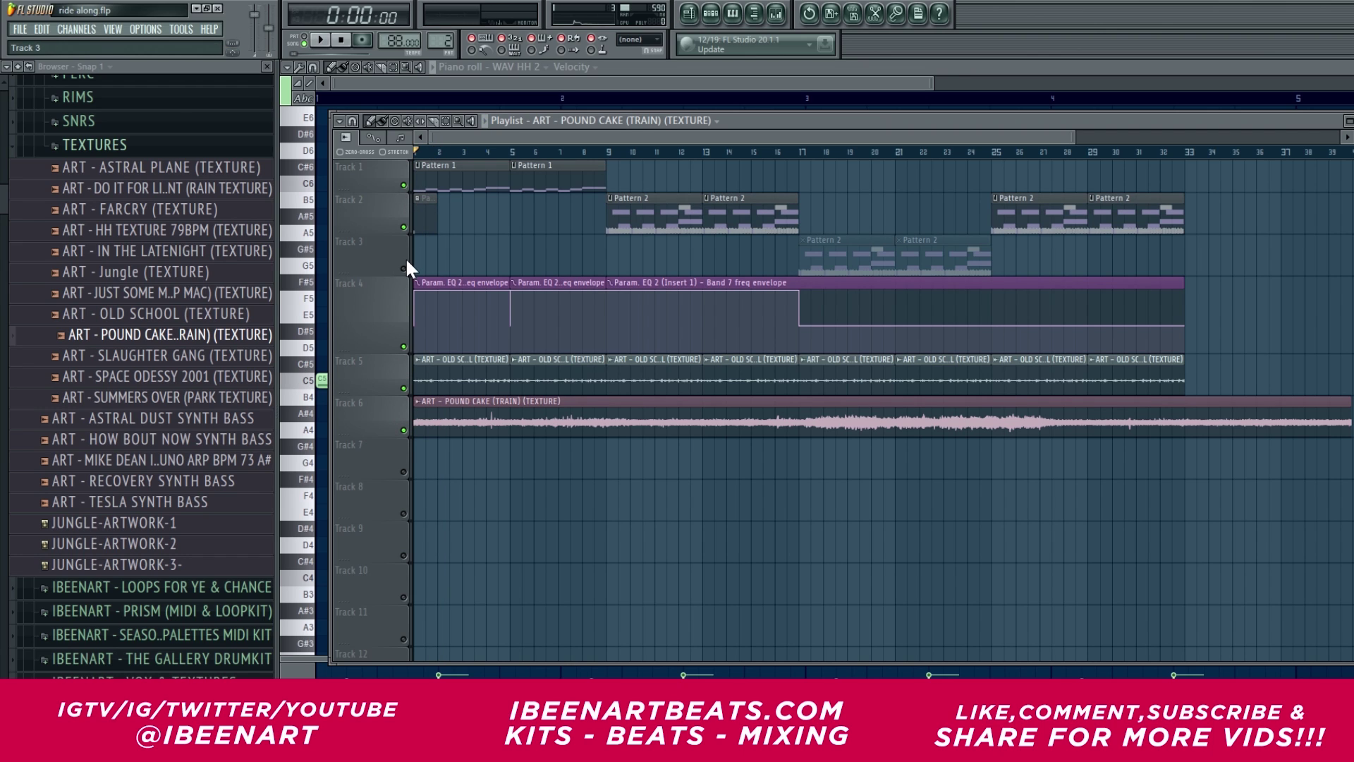
{"action": "left_click", "coordinate": [404, 268]}
Review the Band 7 frequency automation clip on Track 4 alongside Fruity Parametric EQ 2 on the SAMPLE track.
{"action": "double_click", "coordinate": [583, 280]}
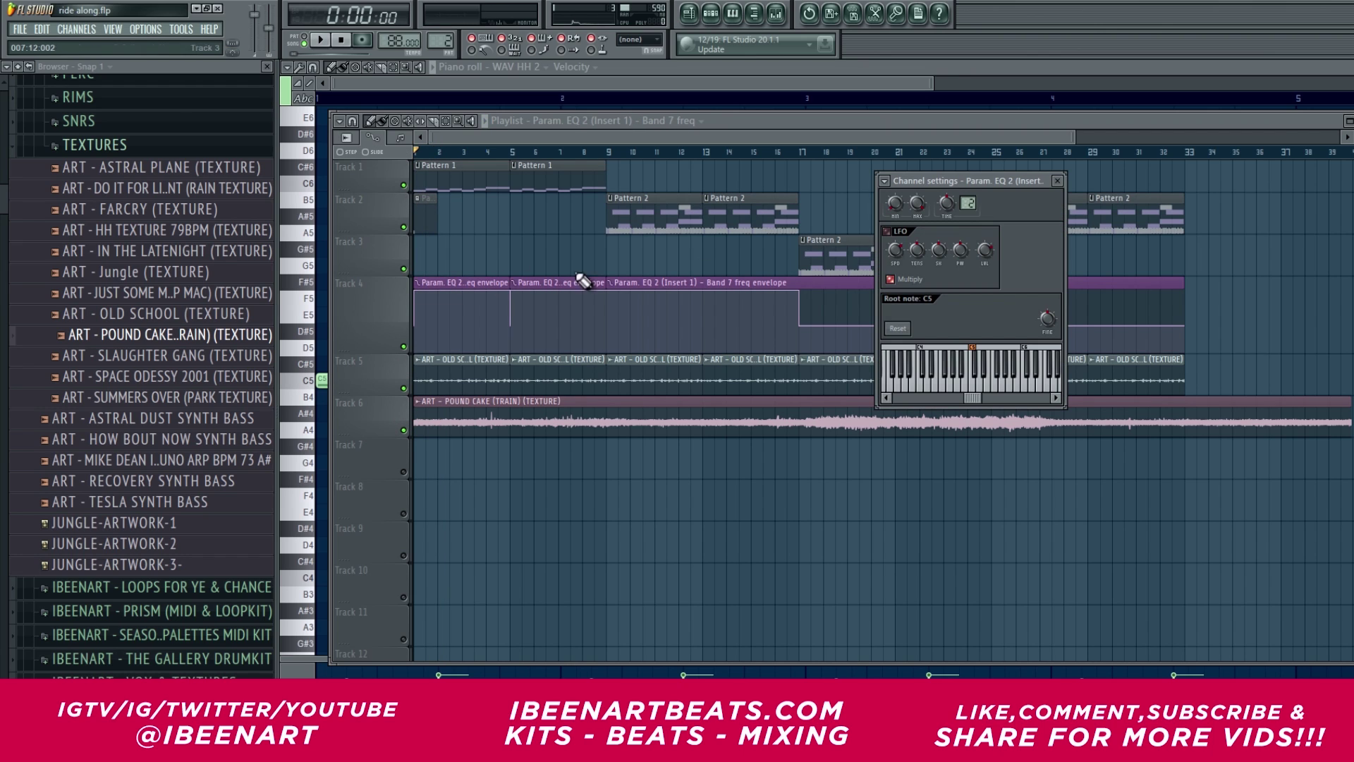
{"action": "left_click", "coordinate": [775, 13]}
{"action": "left_click", "coordinate": [635, 370]}
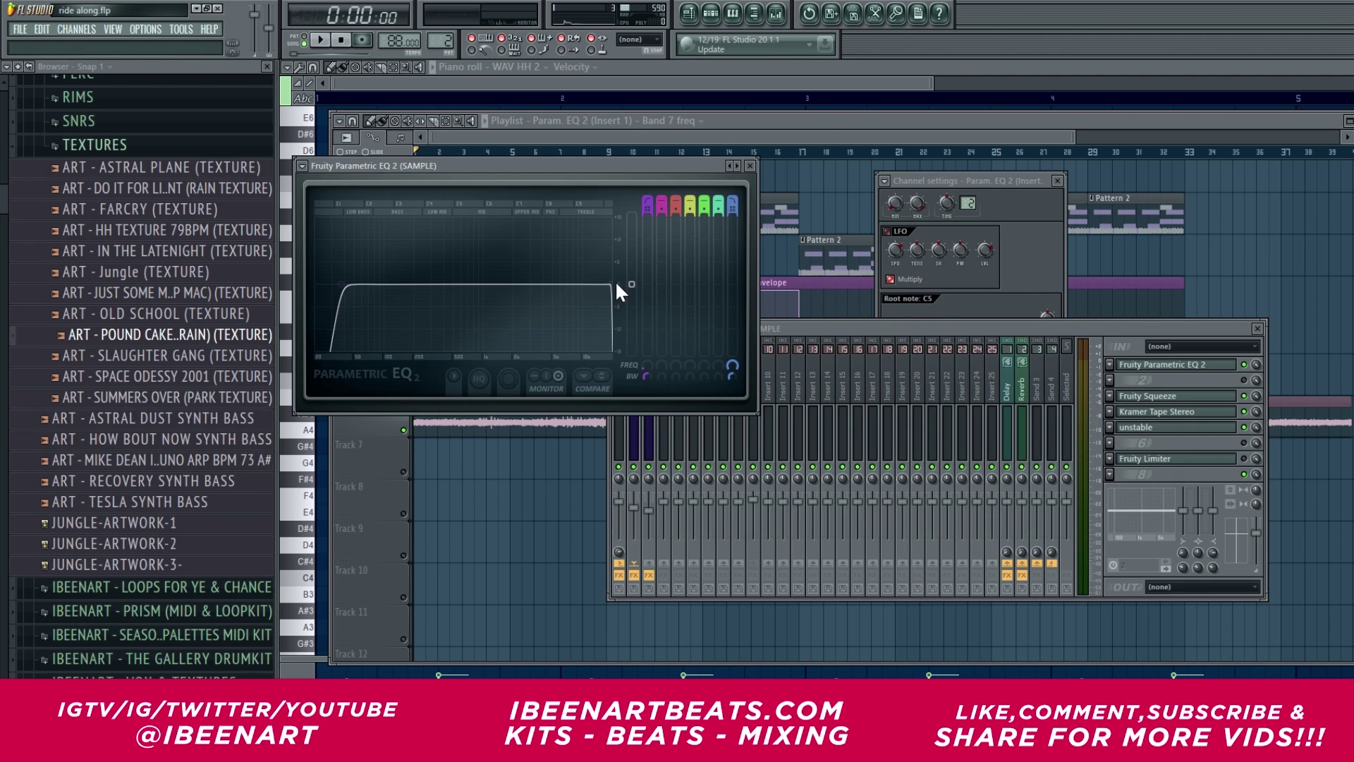
Play the arrangement from bar 17 and loop the section from bar 17 to bar 21.
{"action": "left_click", "coordinate": [803, 153]}
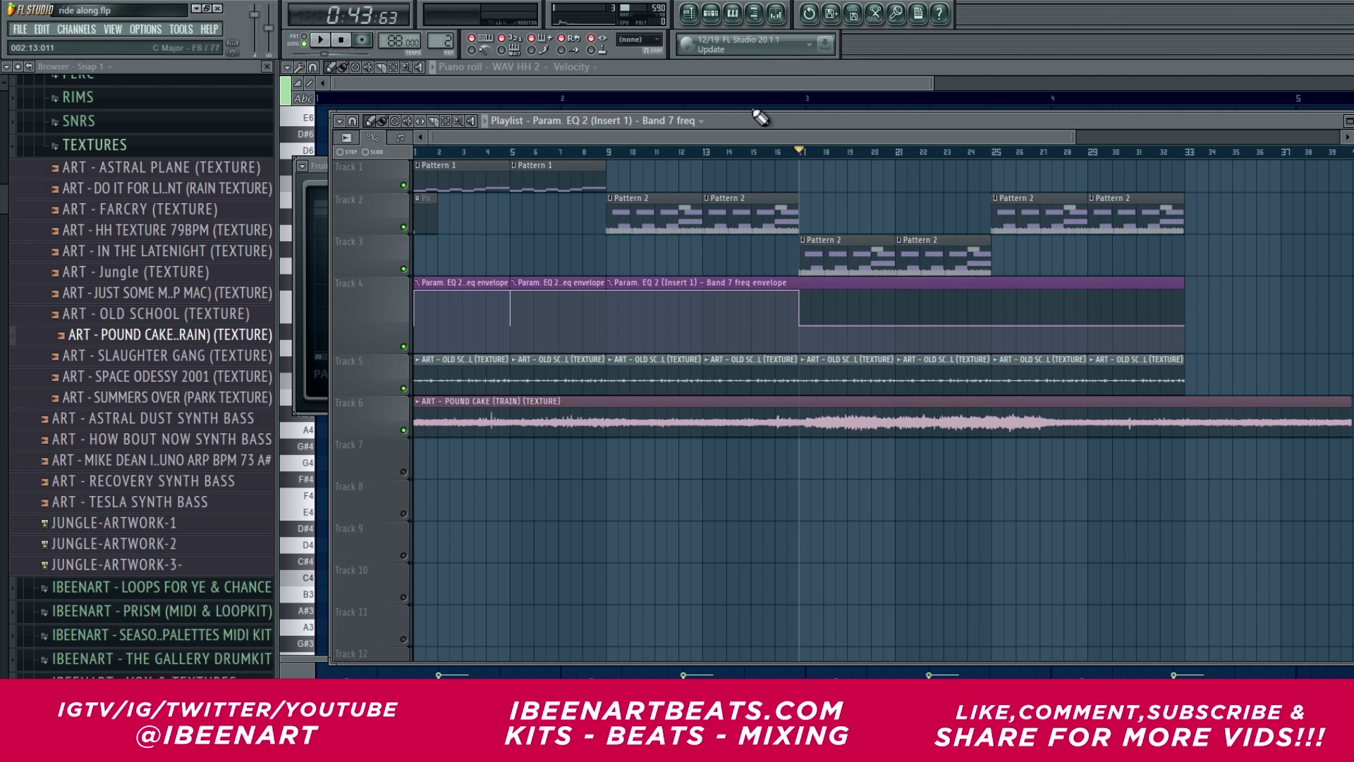
{"action": "key", "text": "space"}
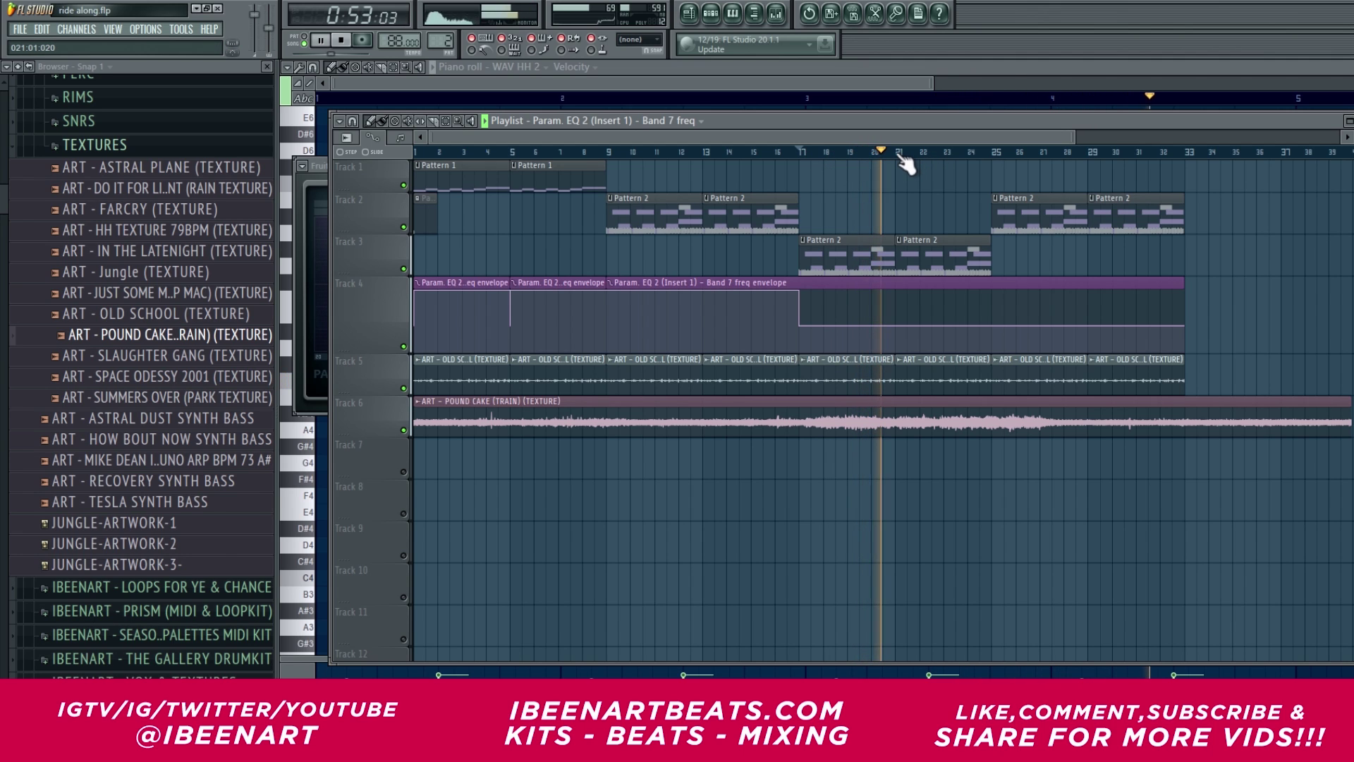
{"action": "left_click_drag", "start_coordinate": [895, 152], "coordinate": [799, 152]}
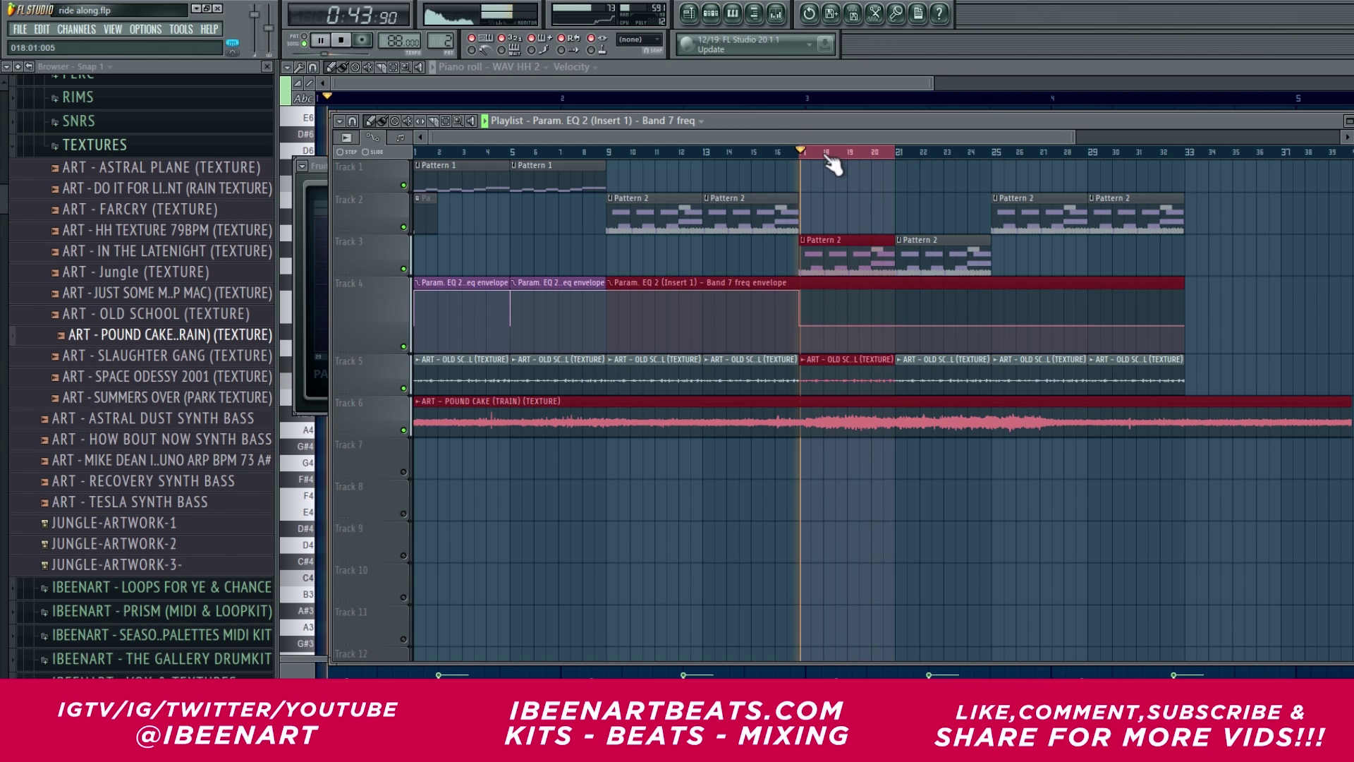
{"action": "left_click_drag", "start_coordinate": [925, 137], "coordinate": [945, 138]}
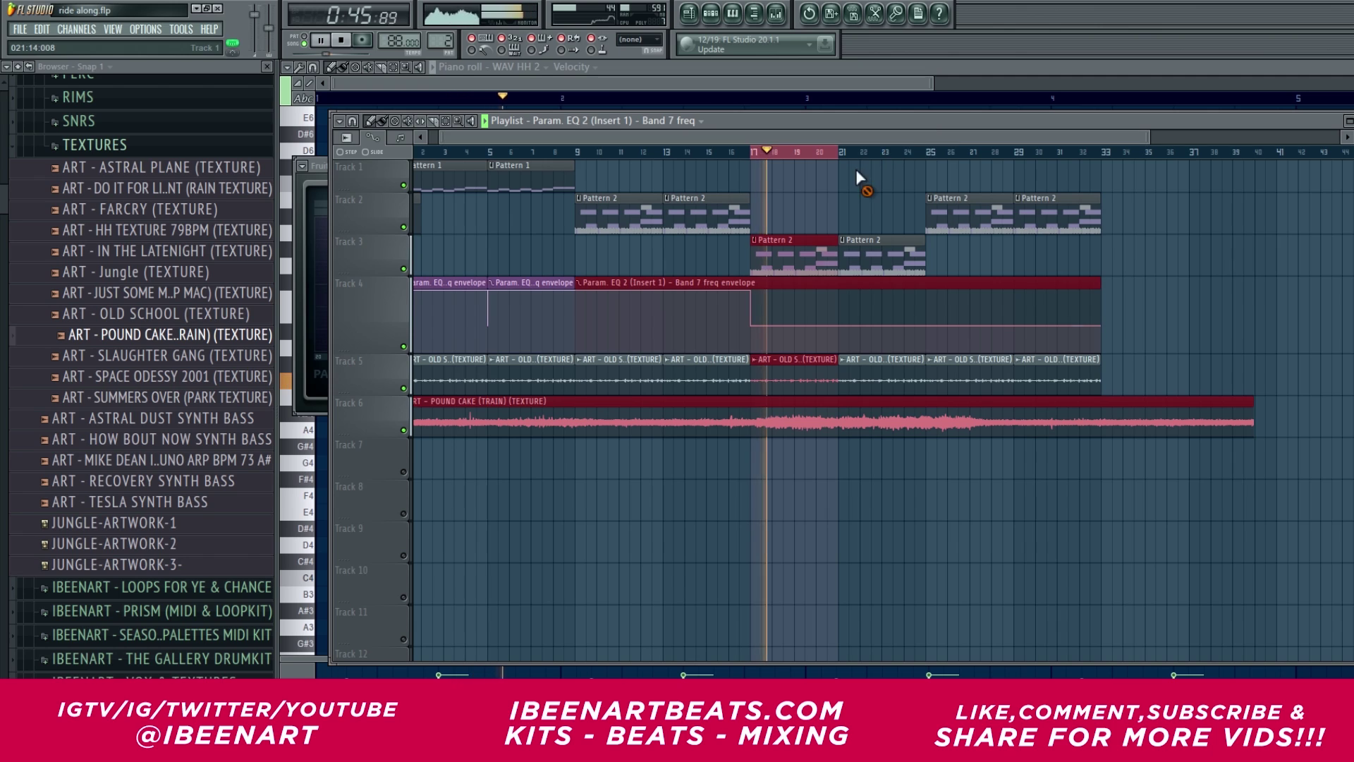
{"action": "left_click", "coordinate": [878, 182], "text": "ctrl"}
{"action": "left_click_drag", "start_coordinate": [860, 245], "coordinate": [888, 251]}
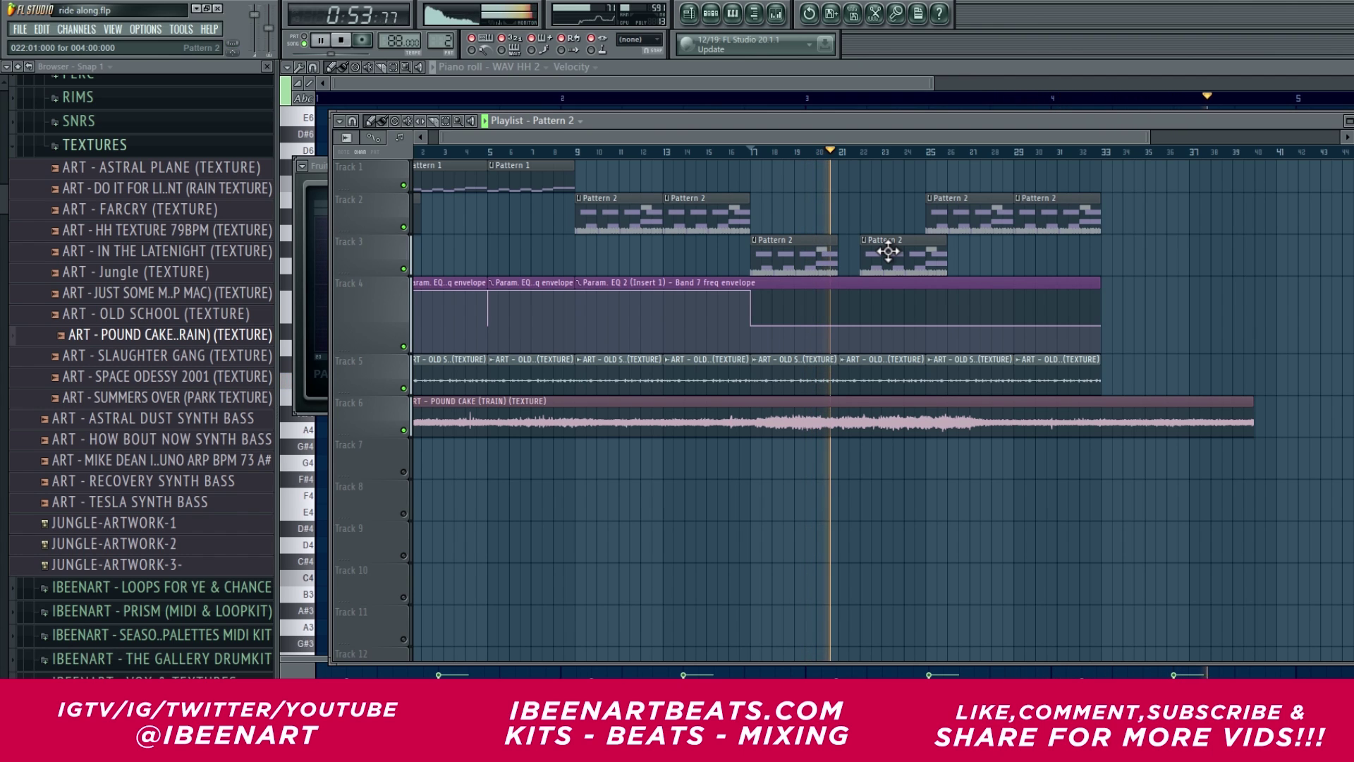
{"action": "key", "text": "space"}
{"action": "key", "text": "ctrl+z"}
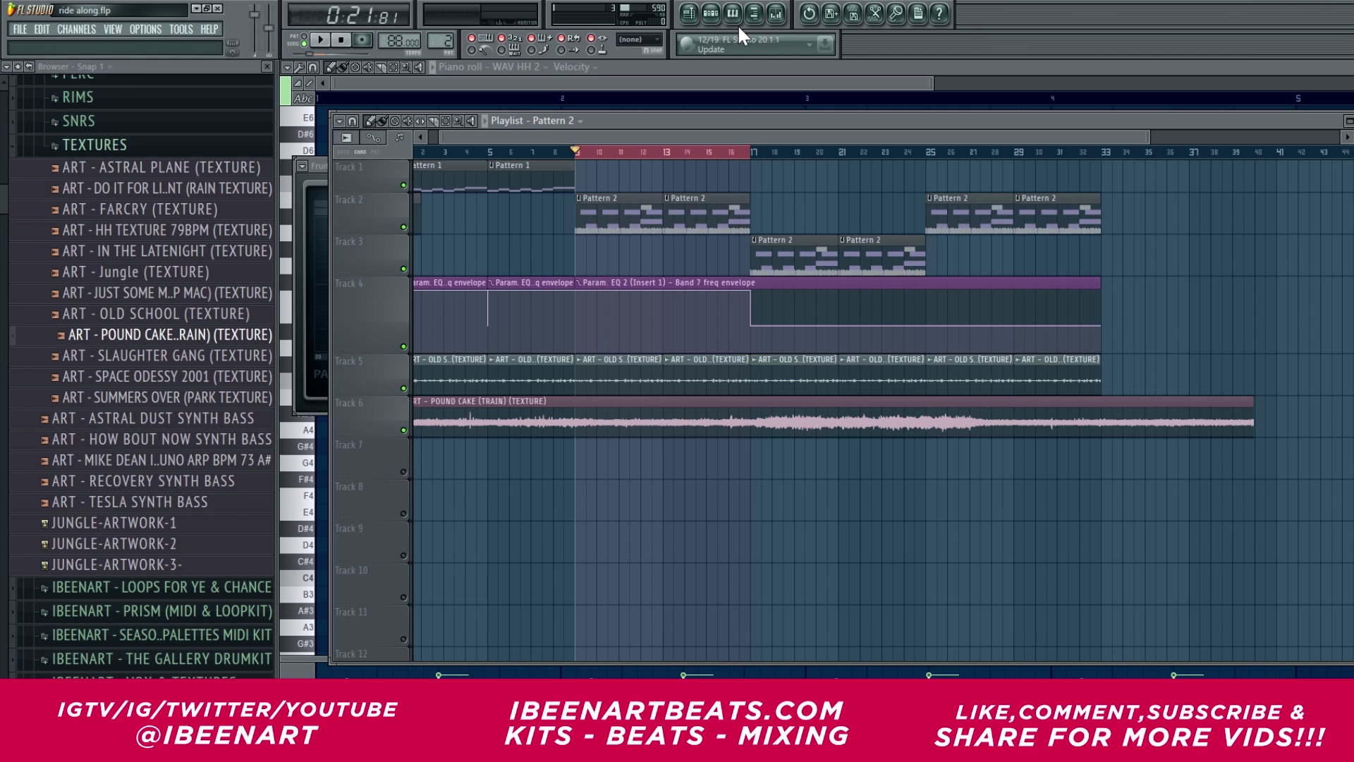
Examine the mixer sends of FLINT KICKS and the Fruity Limiter compressor settings on the SAMPLE track.
{"action": "left_click", "coordinate": [776, 13]}
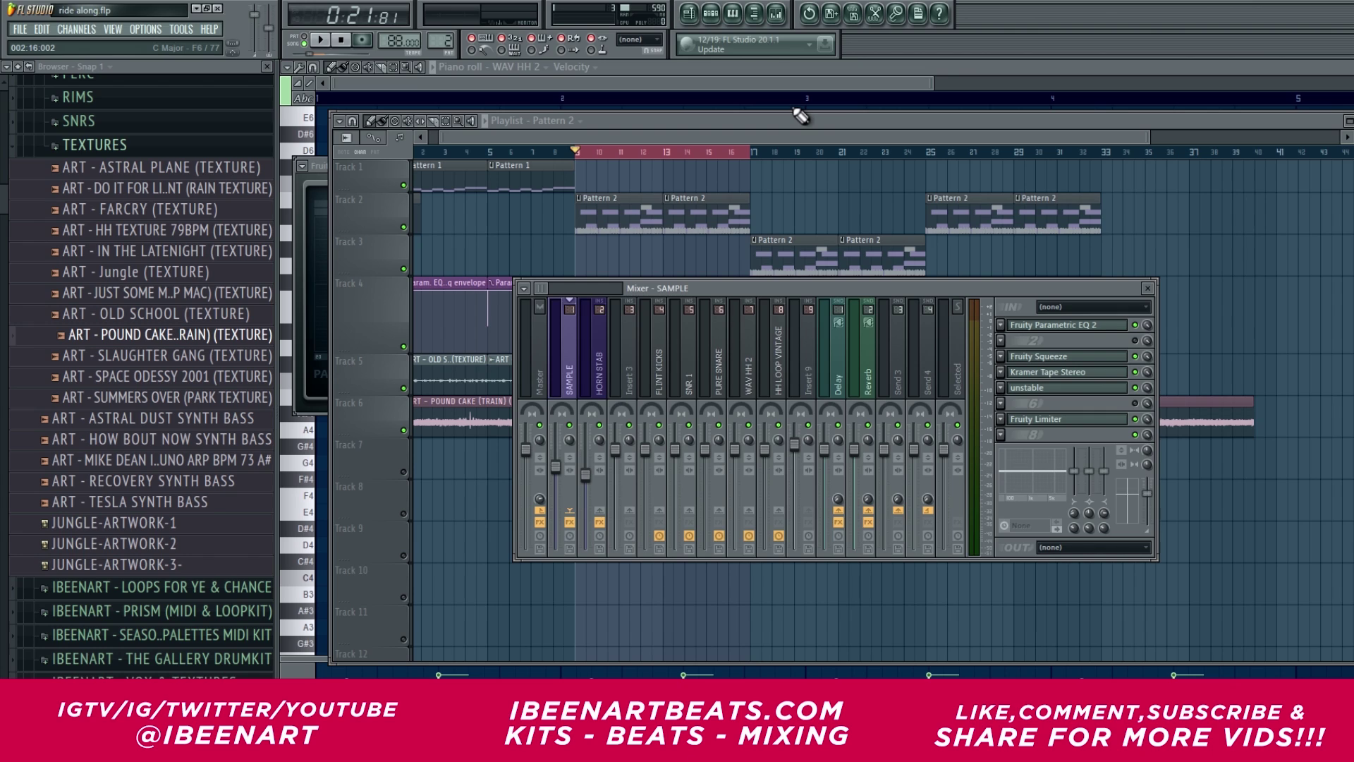
{"action": "left_click", "coordinate": [663, 374]}
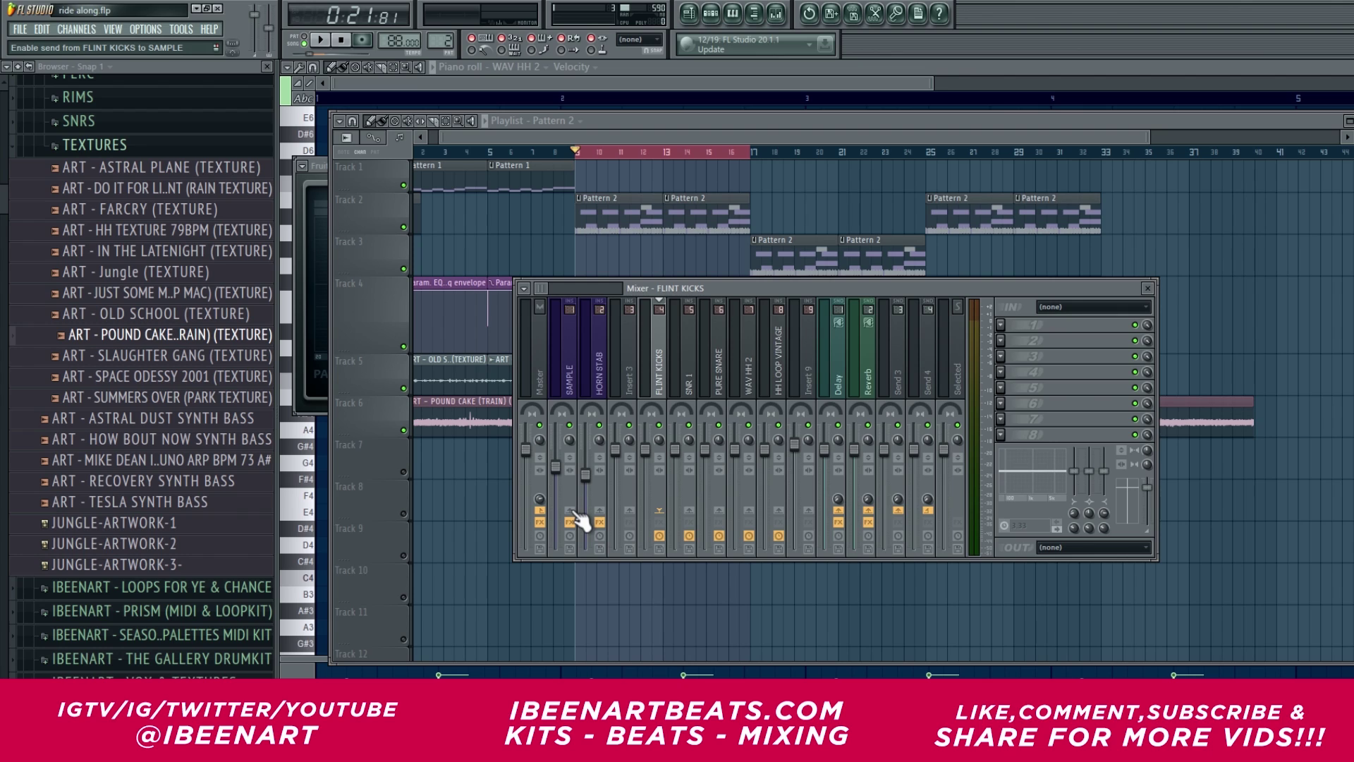
{"action": "left_click", "coordinate": [569, 380]}
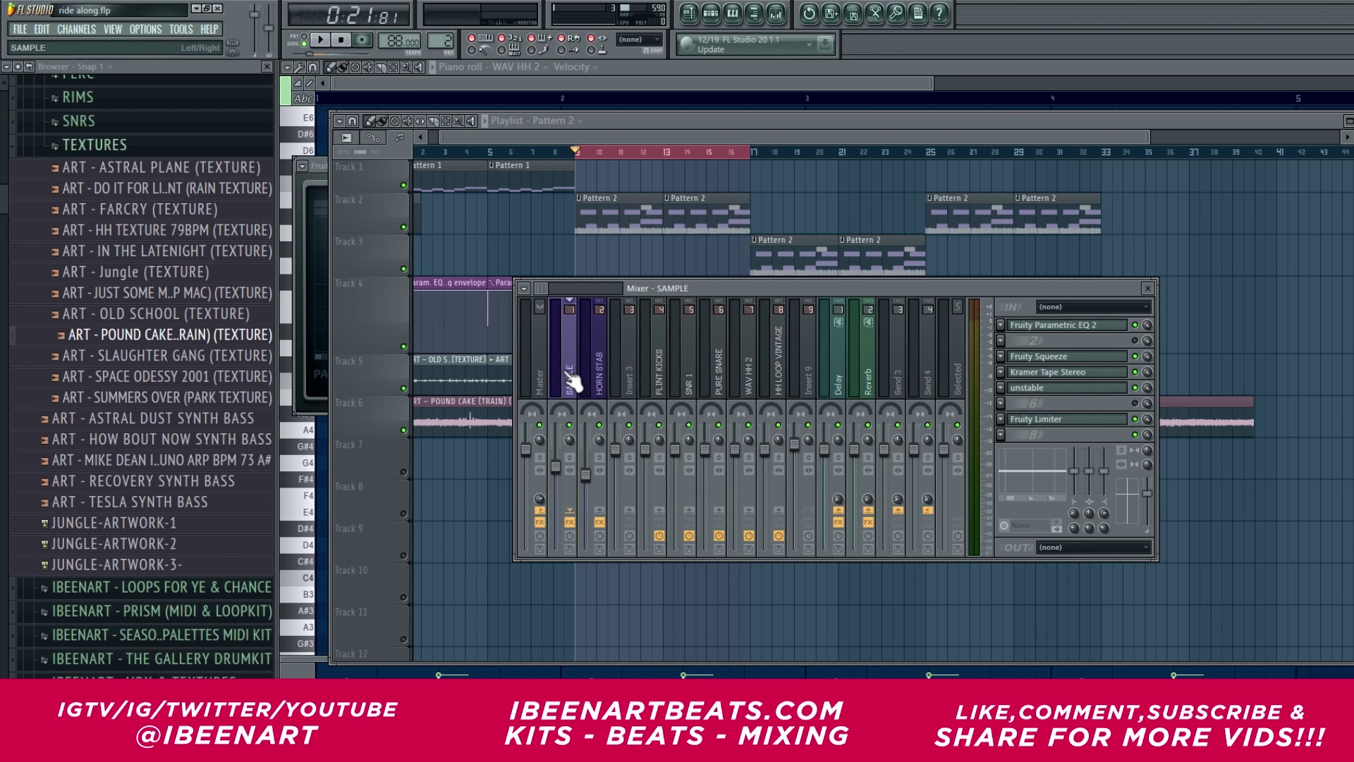
{"action": "left_click", "coordinate": [1117, 420]}
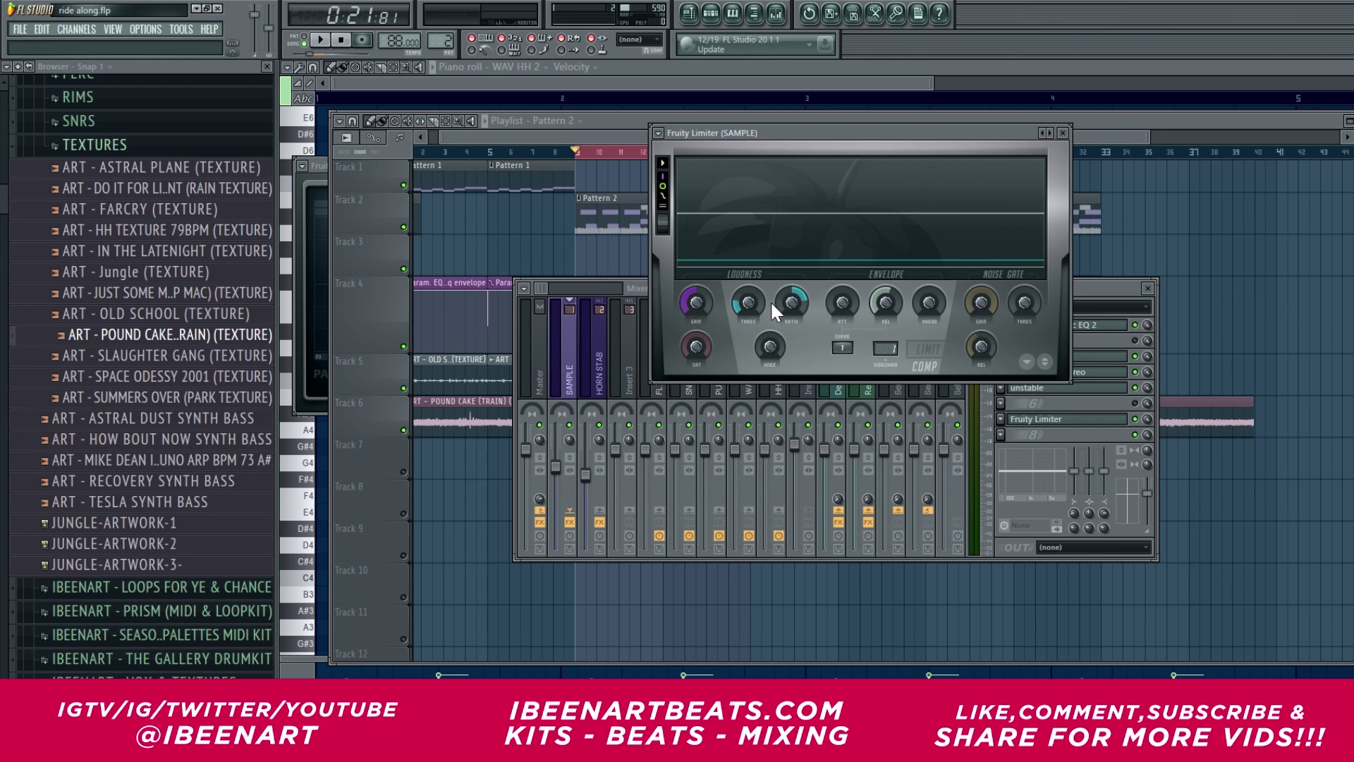
{"action": "left_click", "coordinate": [789, 120]}
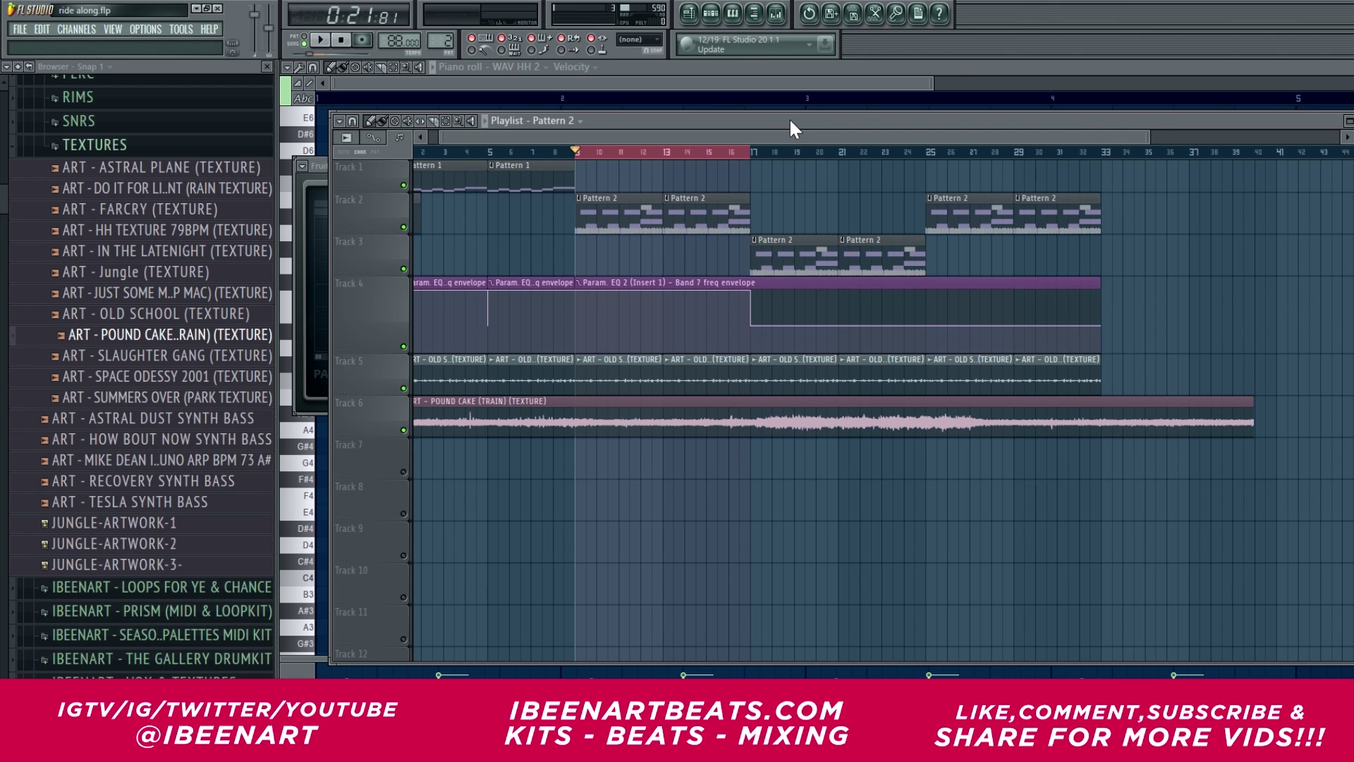
Play the arrangement from bar 9, loop bars 9 to 25 and watch the mixer levels.
{"action": "key", "text": "space"}
{"action": "left_click_drag", "start_coordinate": [750, 152], "coordinate": [929, 164]}
{"action": "left_click", "coordinate": [776, 12]}
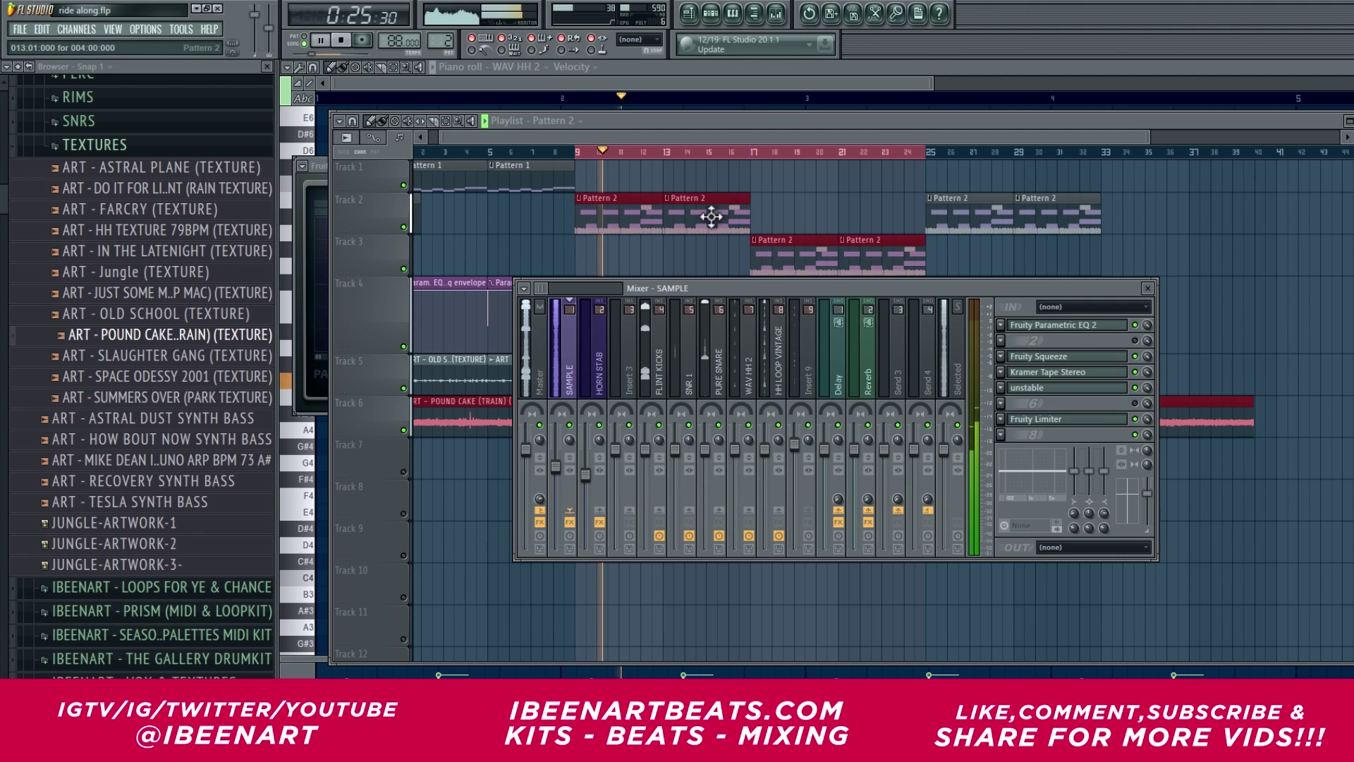
Review all channels of Pattern 2 in the channel rack during playback, and clear the playlist's loop selection.
{"action": "left_click", "coordinate": [710, 13]}
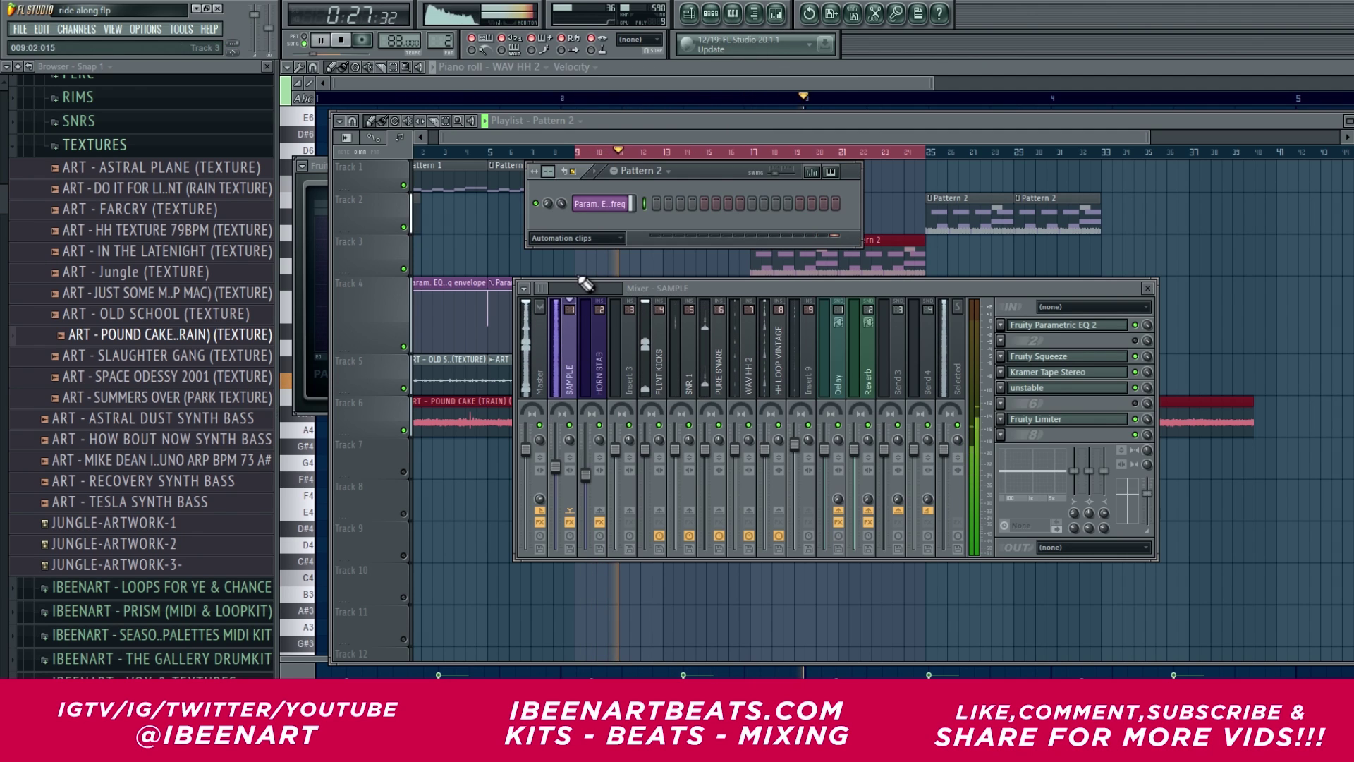
{"action": "left_click", "coordinate": [579, 262]}
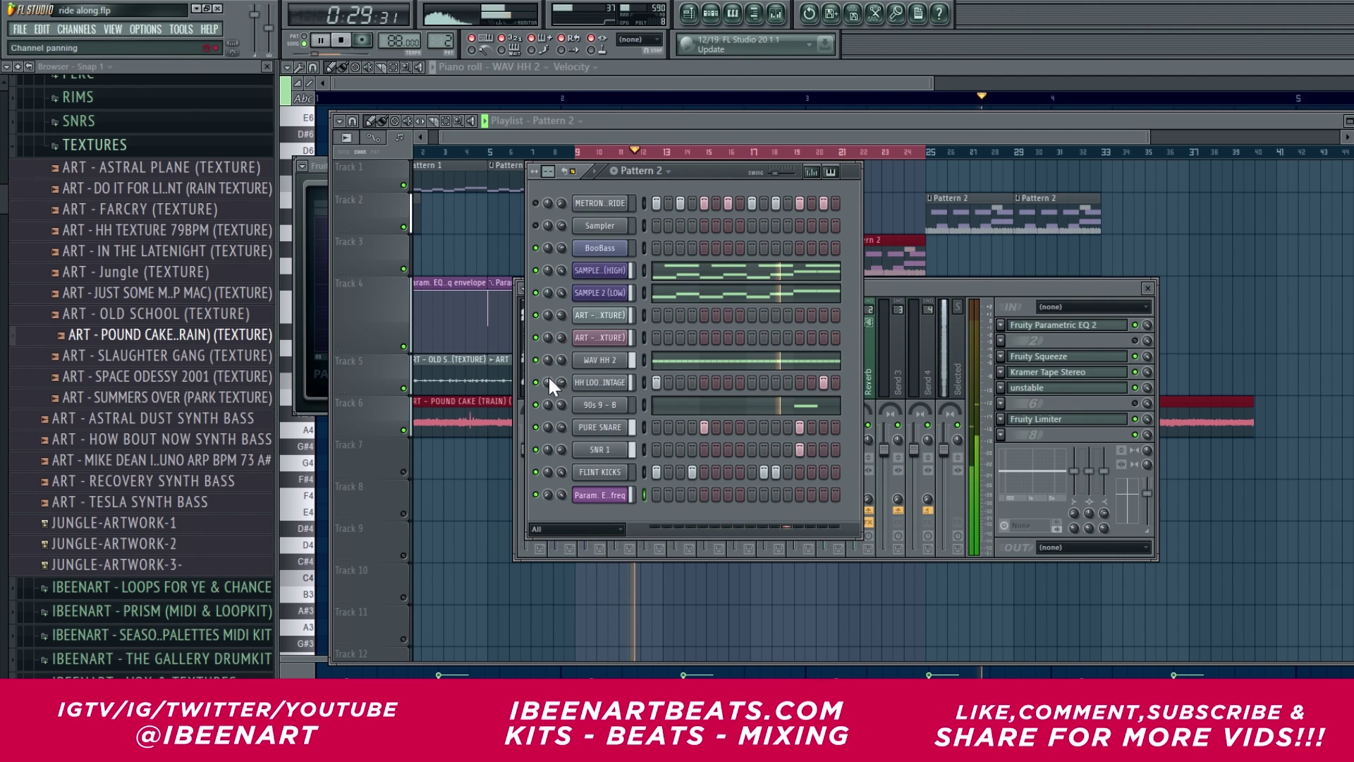
{"action": "left_click_drag", "start_coordinate": [557, 413], "coordinate": [557, 444]}
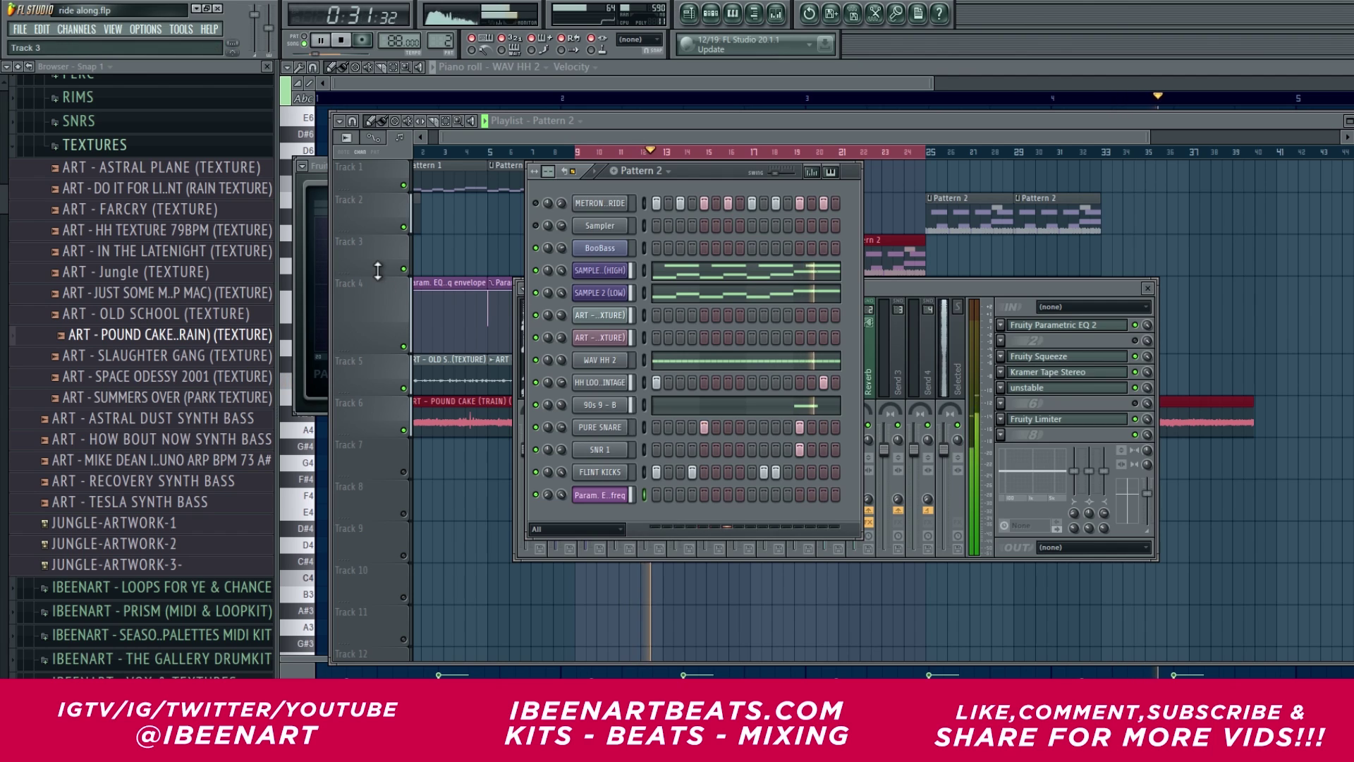
{"action": "left_click", "coordinate": [378, 273]}
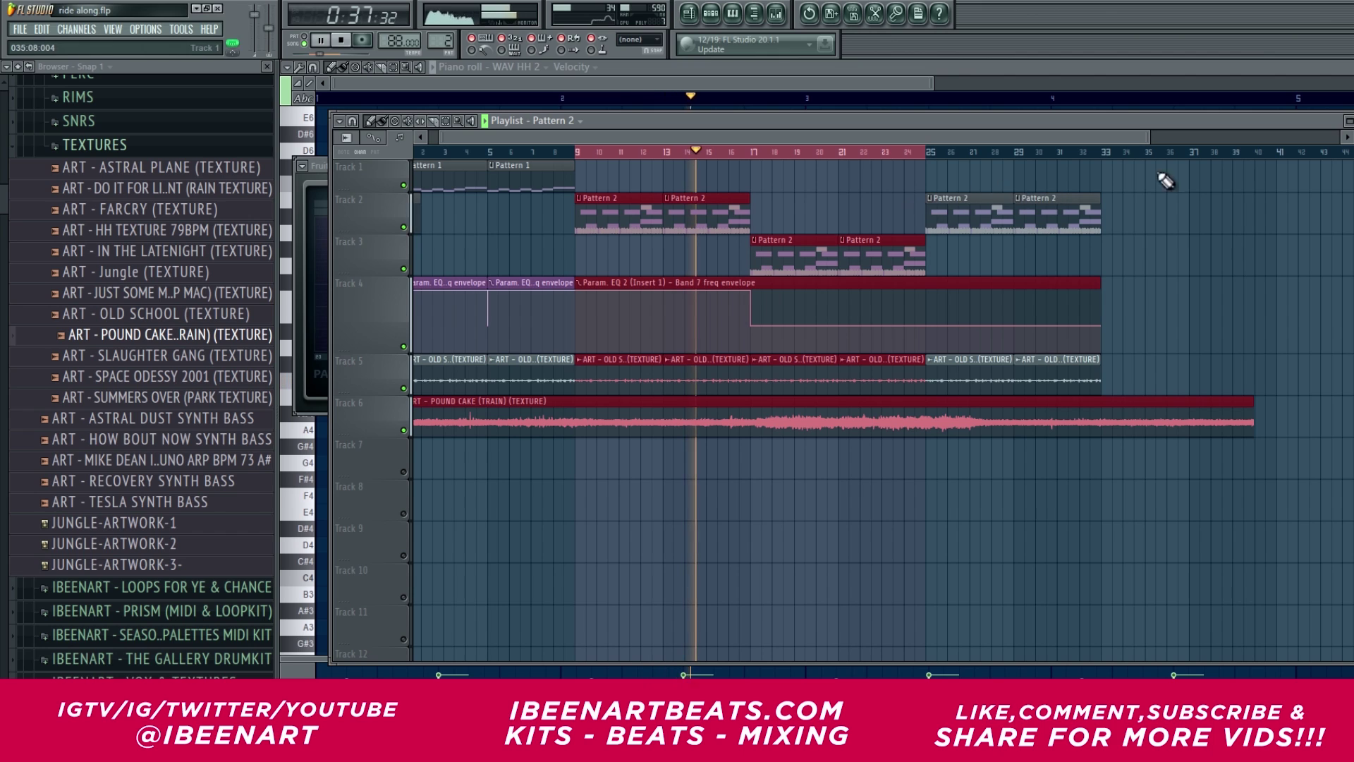
{"action": "left_click", "coordinate": [1183, 208]}
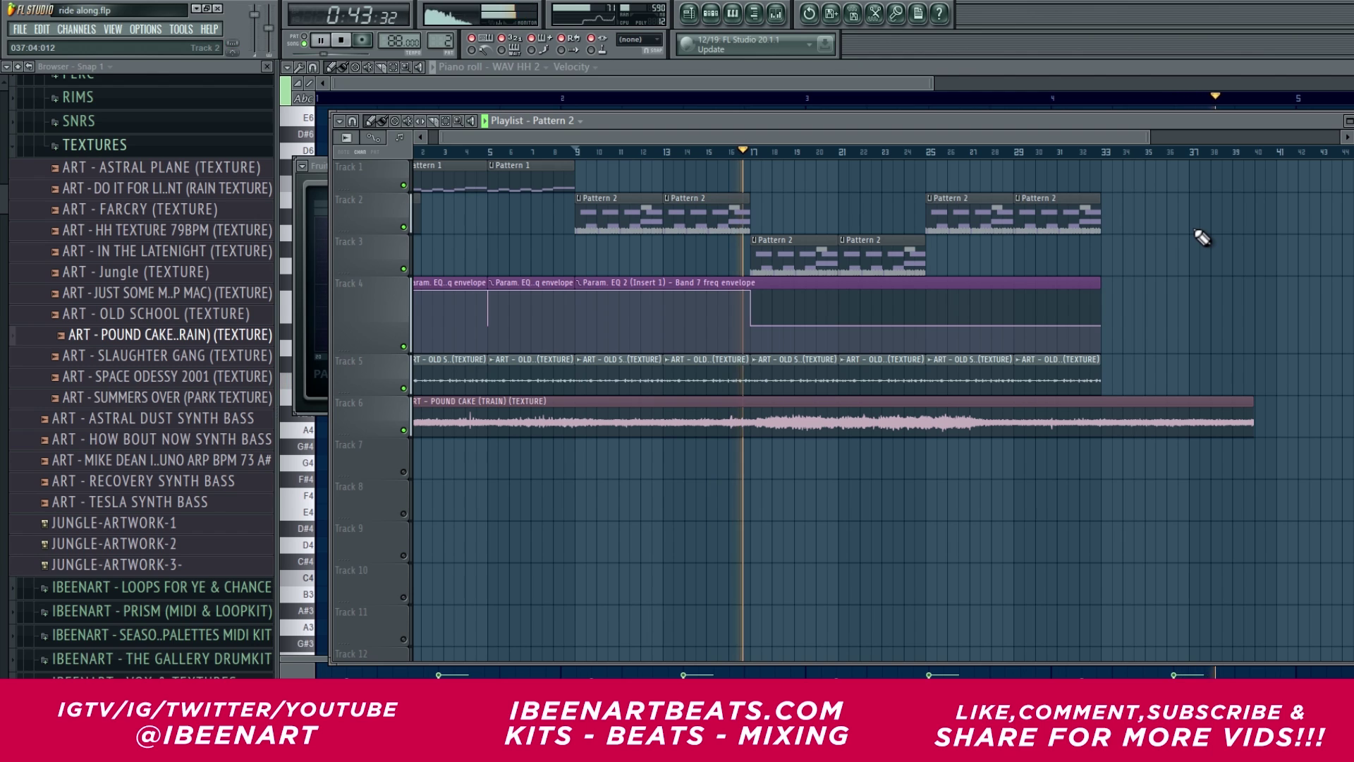
Trim the POUND CAKE (TRAIN) texture clip on Track 6 to end at bar 33 and check its channel volume.
{"action": "left_click_drag", "start_coordinate": [1049, 137], "coordinate": [944, 134]}
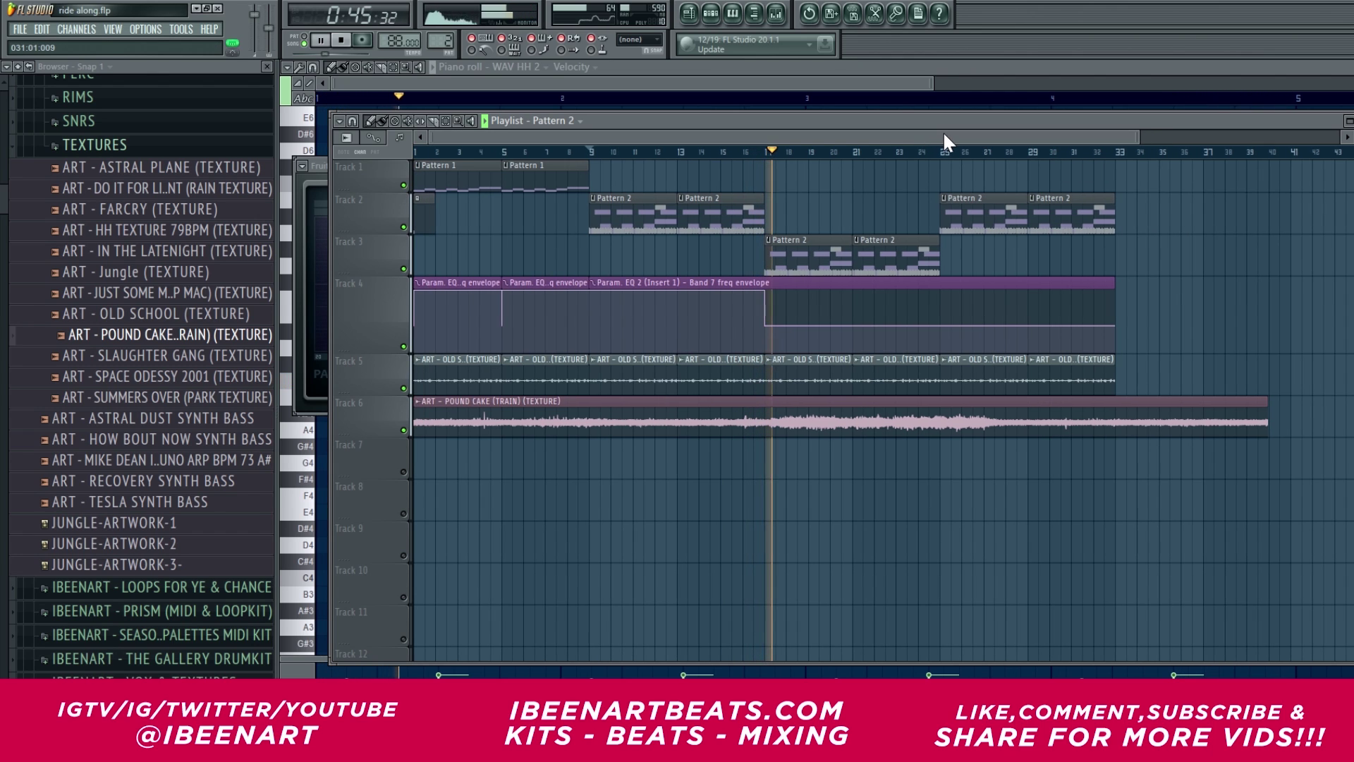
{"action": "scroll", "coordinate": [942, 131], "scroll_direction": "down", "scroll_amount": 1}
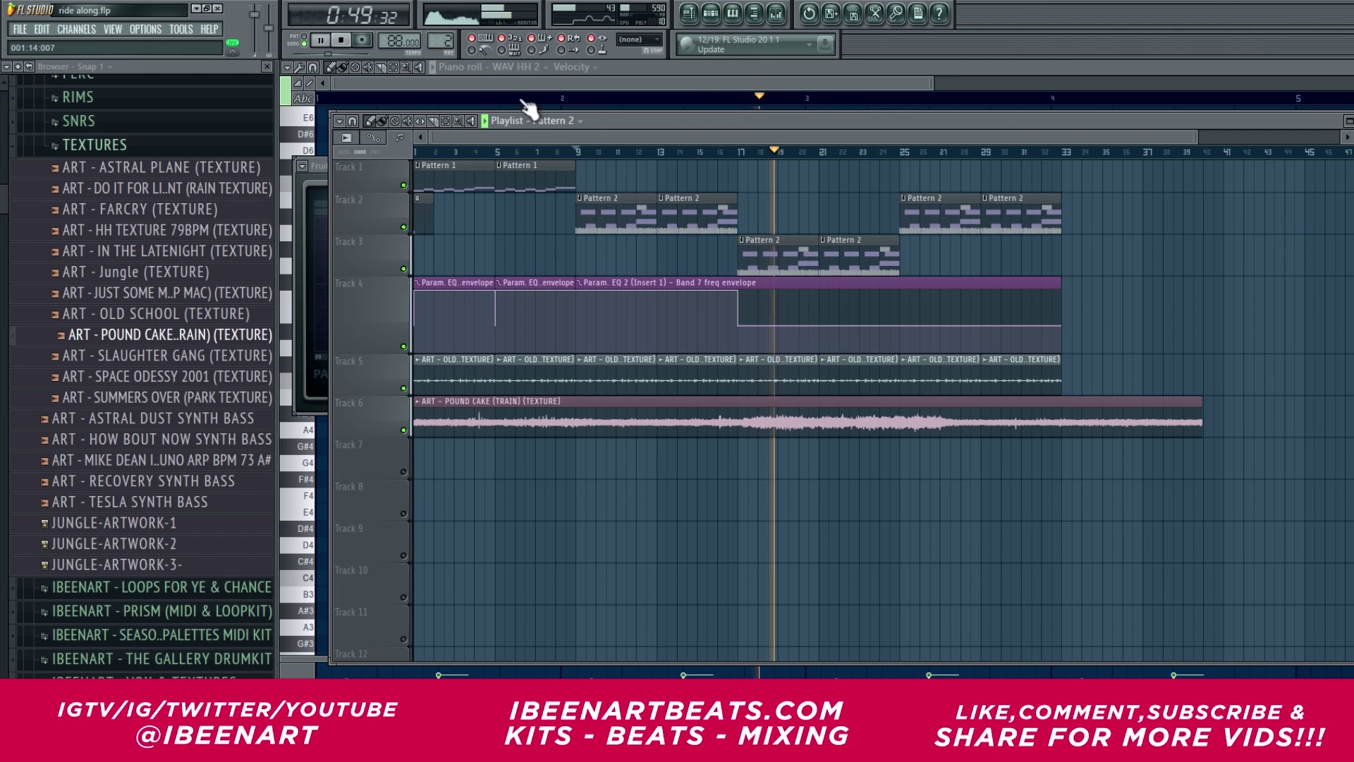
{"action": "left_click_drag", "start_coordinate": [1201, 412], "coordinate": [1061, 412]}
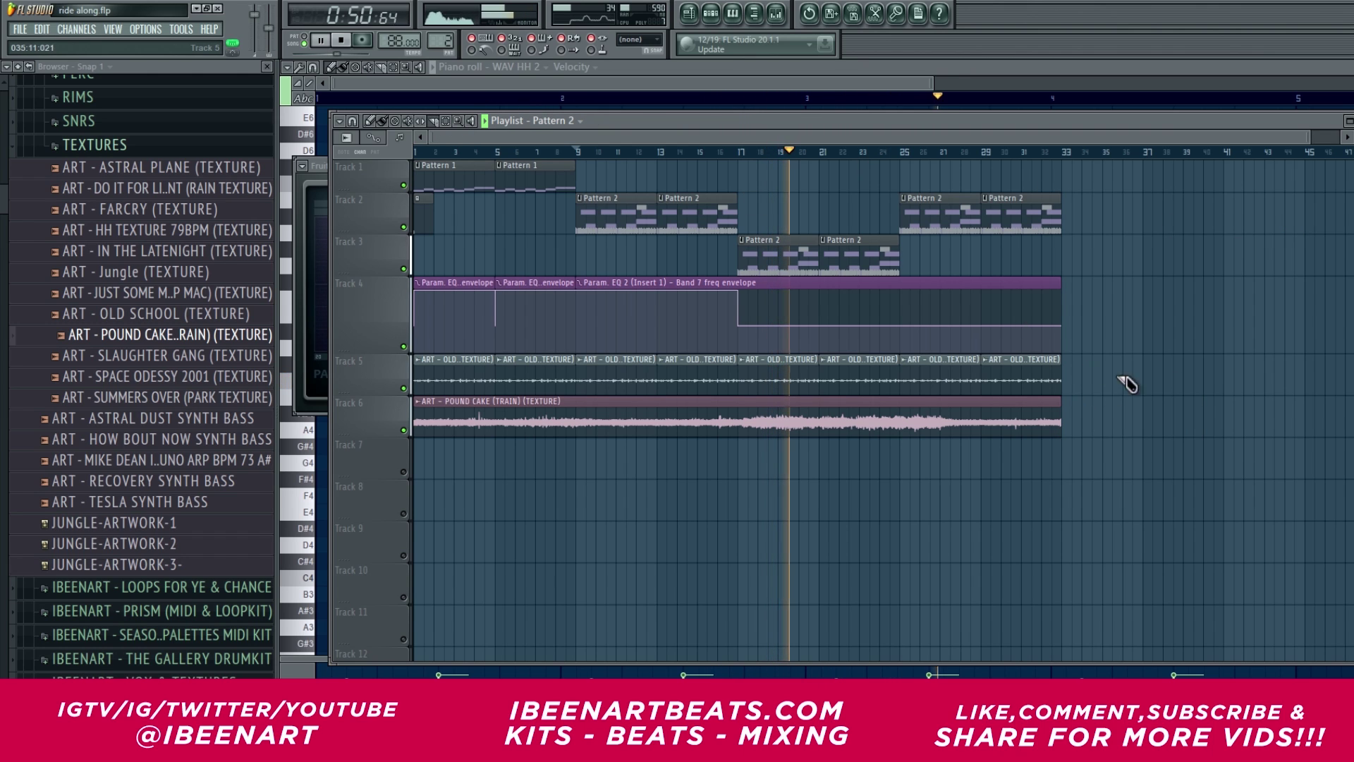
{"action": "double_click", "coordinate": [909, 422]}
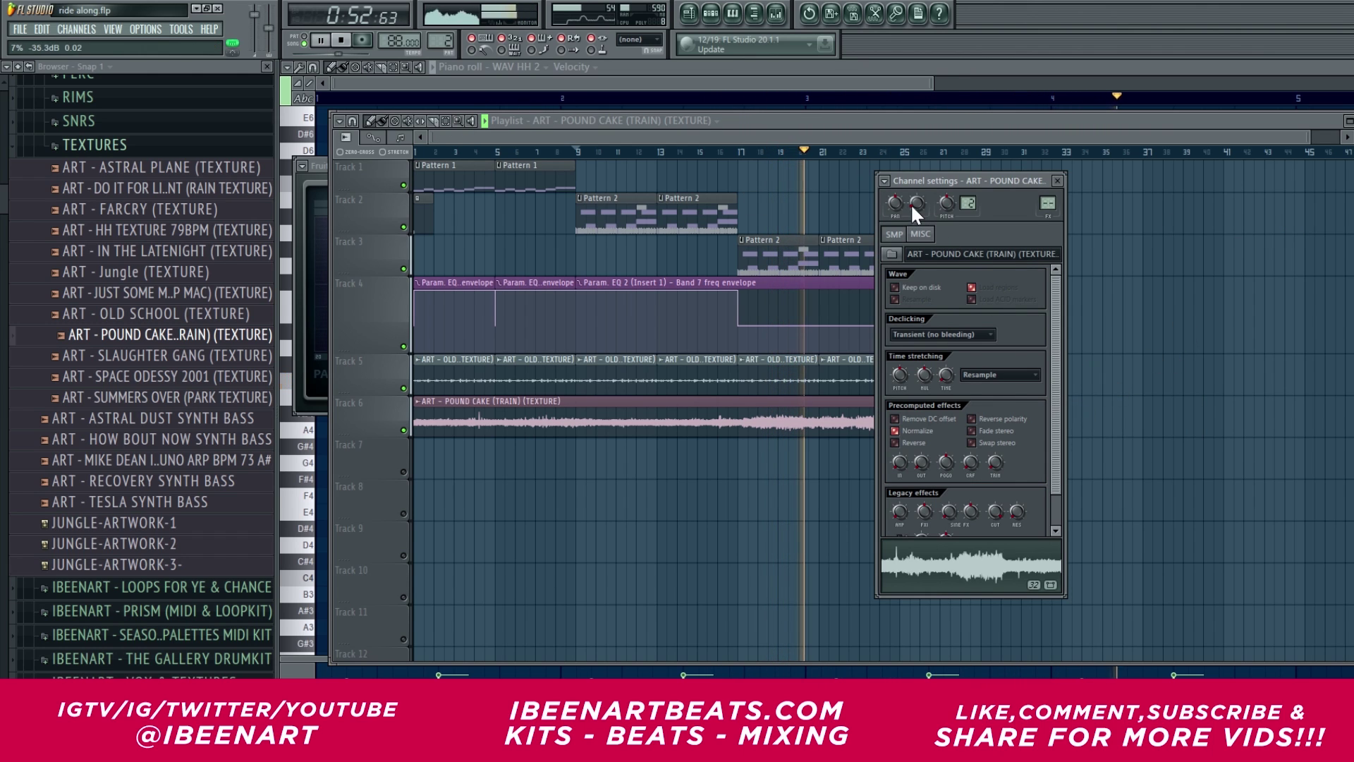
{"action": "key", "text": "Escape"}
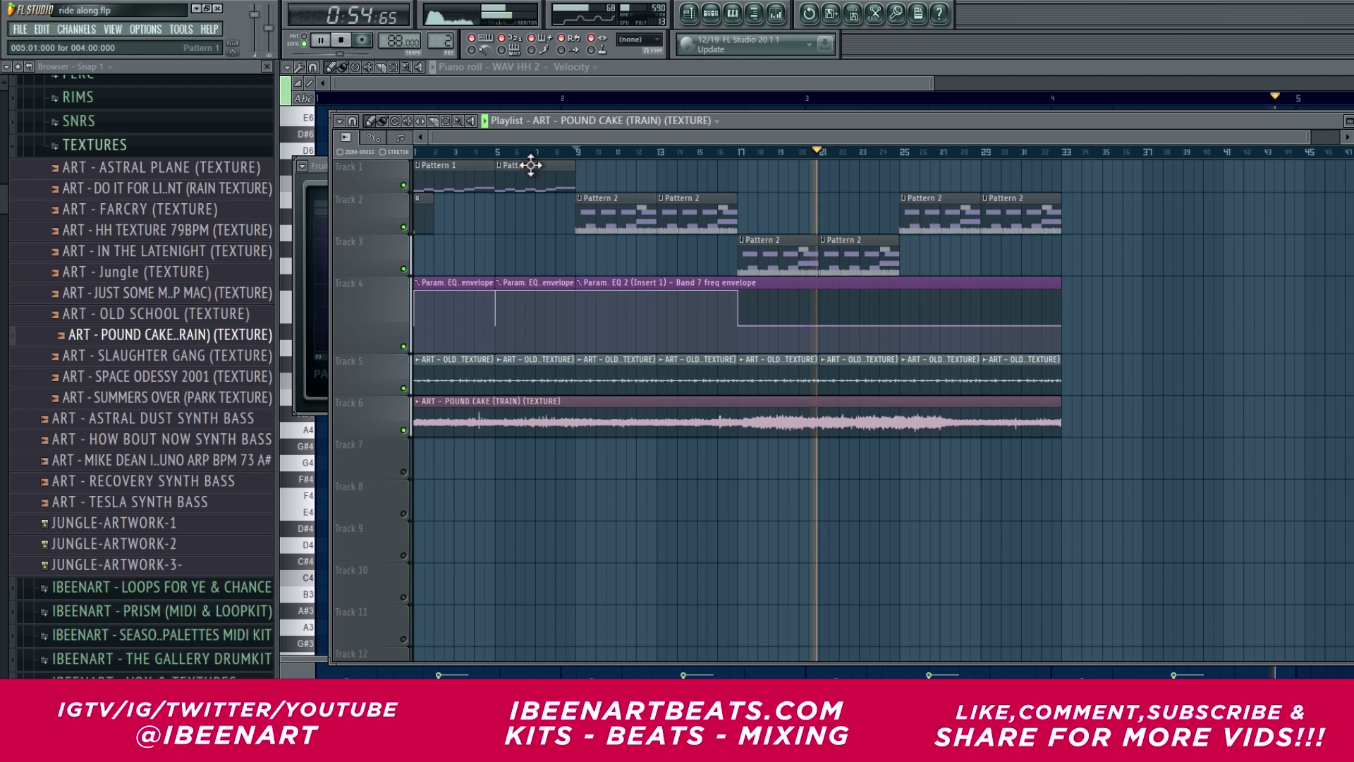